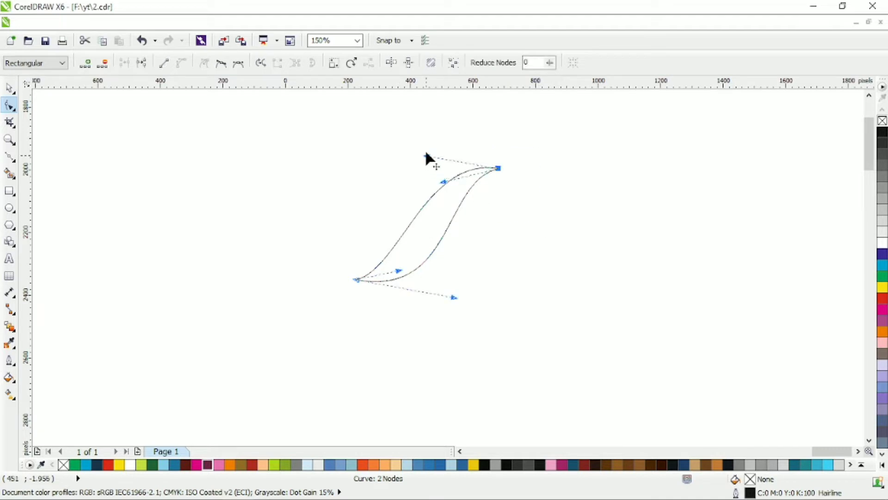
Reshape the S-shaped body curve with its end handles so it becomes wider, and move the shape slightly down
{"action": "left_click_drag", "start_coordinate": [426, 159], "coordinate": [411, 113]}
{"action": "left_click_drag", "start_coordinate": [453, 298], "coordinate": [464, 304]}
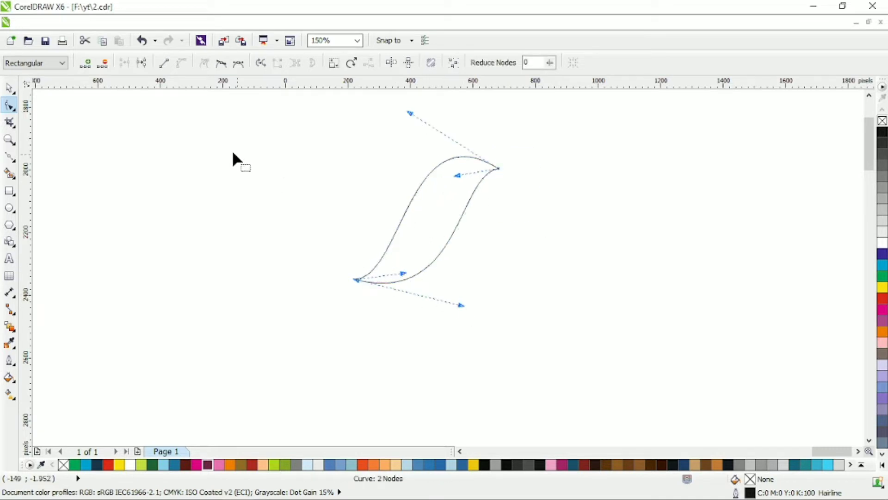
{"action": "left_click", "coordinate": [9, 88]}
{"action": "left_click_drag", "start_coordinate": [439, 252], "coordinate": [444, 294]}
Draw a line from above the body down to its lower end and shape it into a closed, pointed wing leaf
{"action": "left_click", "coordinate": [9, 158]}
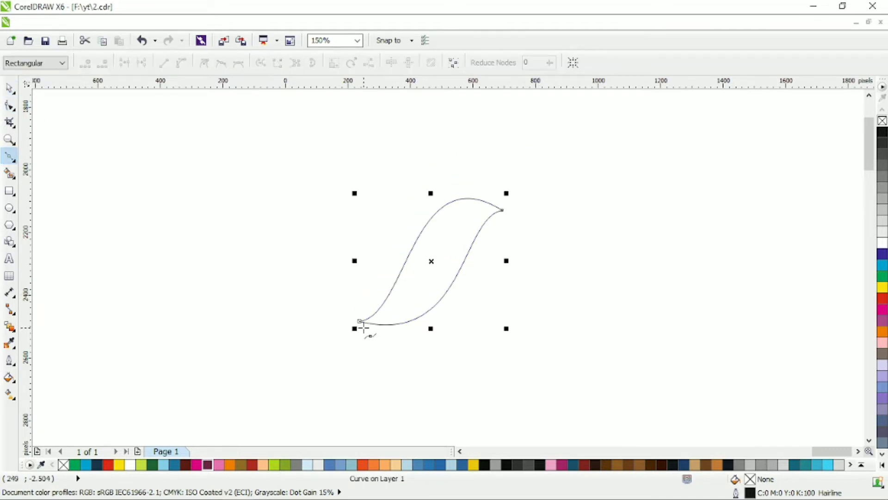
{"action": "left_click_drag", "start_coordinate": [352, 163], "coordinate": [380, 314]}
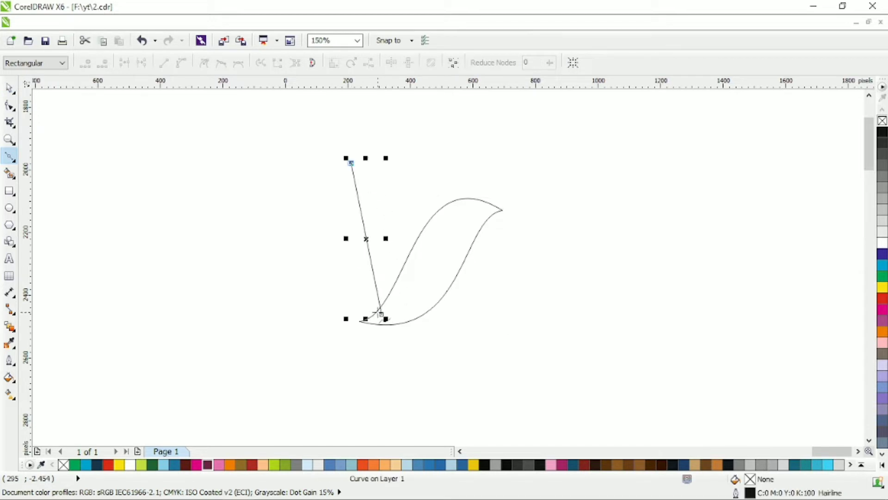
{"action": "key", "text": "F10"}
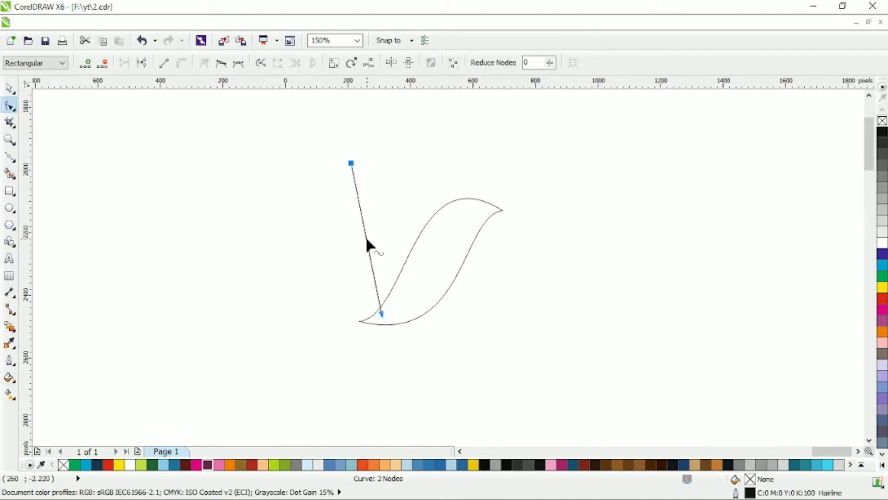
{"action": "left_click_drag", "start_coordinate": [368, 239], "coordinate": [383, 316]}
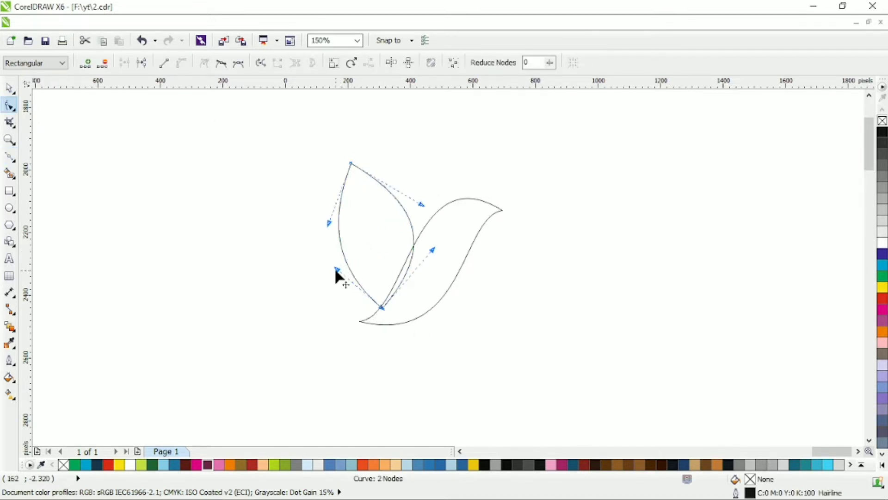
{"action": "left_click_drag", "start_coordinate": [329, 224], "coordinate": [318, 222]}
{"action": "left_click_drag", "start_coordinate": [421, 204], "coordinate": [412, 208]}
{"action": "left_click_drag", "start_coordinate": [433, 250], "coordinate": [440, 252]}
Place a copy of the wing leaf up and to the left of the original, rotated by about 19 degrees
{"action": "left_click_drag", "start_coordinate": [319, 286], "coordinate": [256, 217]}
{"action": "left_click", "coordinate": [4, 91]}
{"action": "left_click_drag", "start_coordinate": [332, 274], "coordinate": [353, 255]}
{"action": "left_click", "coordinate": [285, 193]}
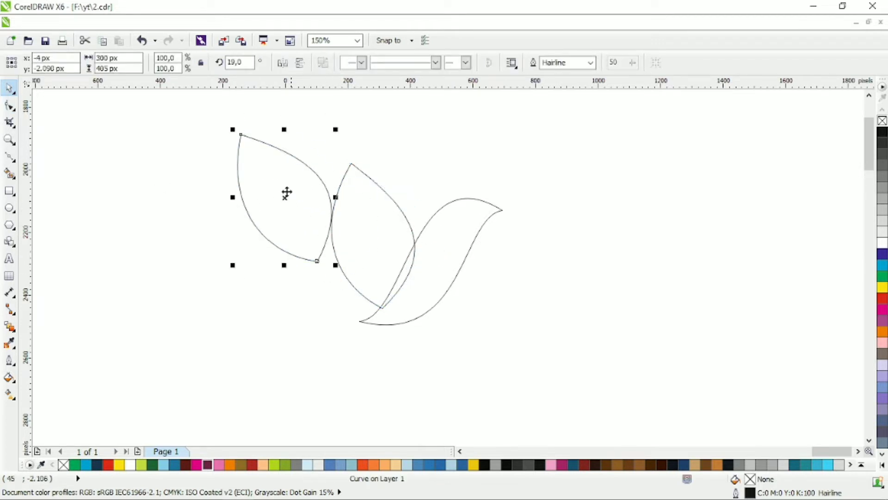
Scale the leaf copy to about 80%, rotate it to about 30 degrees, and position it overlapping the large leaf's left side
{"action": "left_click_drag", "start_coordinate": [233, 130], "coordinate": [265, 179]}
{"action": "left_click_drag", "start_coordinate": [303, 222], "coordinate": [319, 244]}
{"action": "left_click", "coordinate": [319, 243]}
{"action": "left_click_drag", "start_coordinate": [353, 289], "coordinate": [374, 280]}
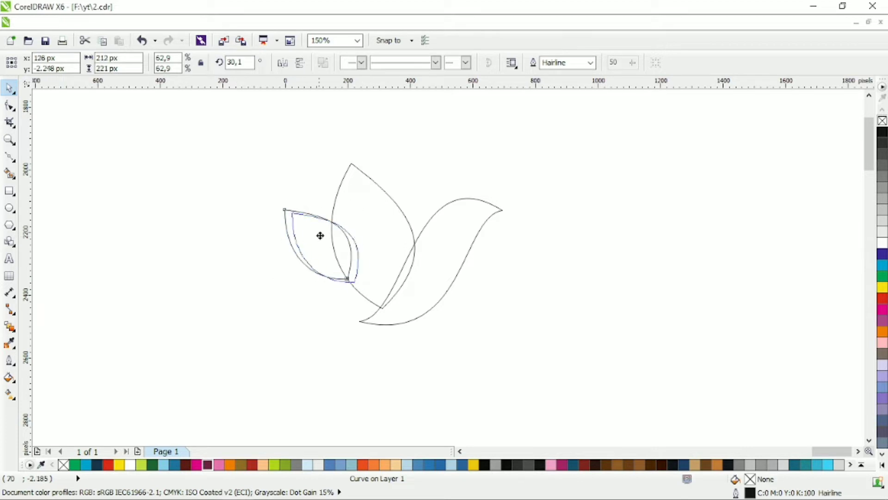
{"action": "left_click", "coordinate": [319, 236]}
{"action": "left_click_drag", "start_coordinate": [293, 214], "coordinate": [286, 206]}
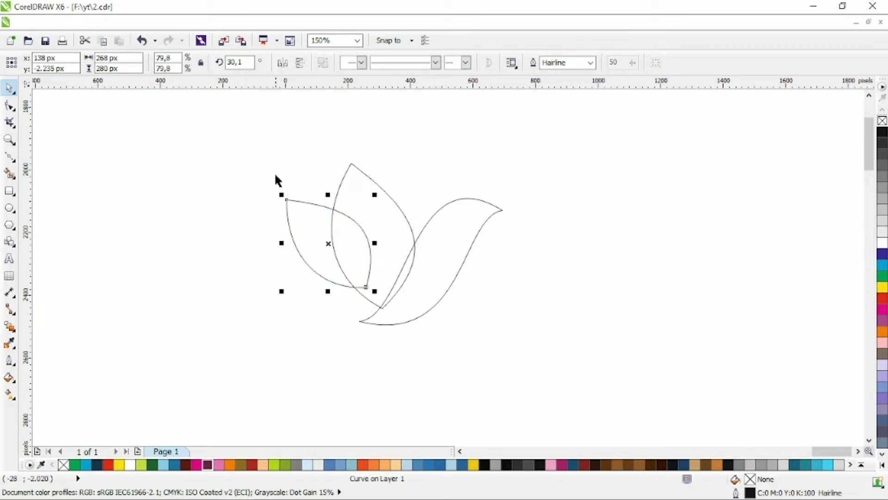
Fill the body and both wing leaves with green
{"action": "left_click", "coordinate": [513, 153]}
{"action": "left_click_drag", "start_coordinate": [541, 143], "coordinate": [277, 333]}
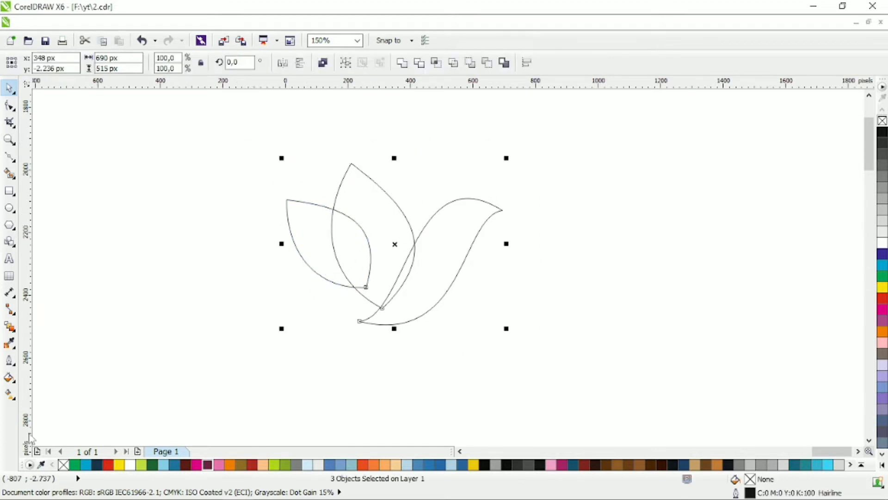
{"action": "left_click", "coordinate": [75, 464]}
Apply a linear gradient from green at the body's tail to yellow-green at its head, and remove the body's outline
{"action": "left_click", "coordinate": [388, 324]}
{"action": "left_click", "coordinate": [389, 323]}
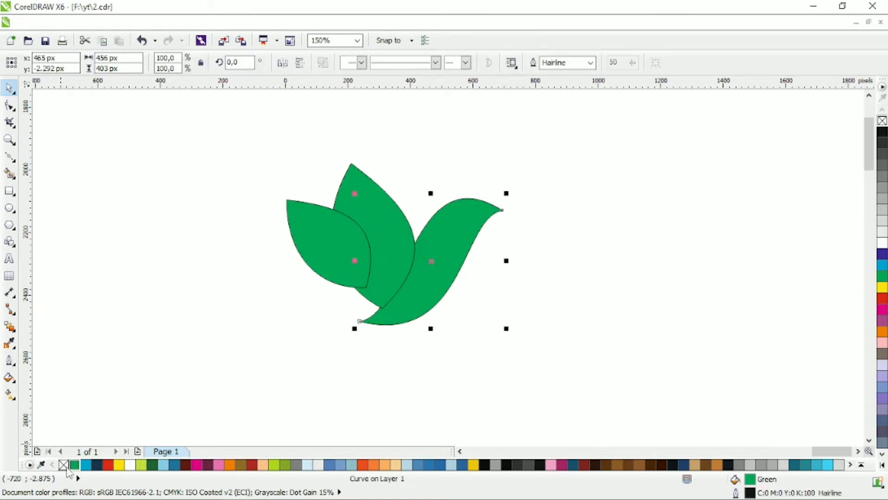
{"action": "left_click", "coordinate": [10, 393]}
{"action": "left_click_drag", "start_coordinate": [346, 308], "coordinate": [486, 203]}
{"action": "left_click", "coordinate": [146, 464]}
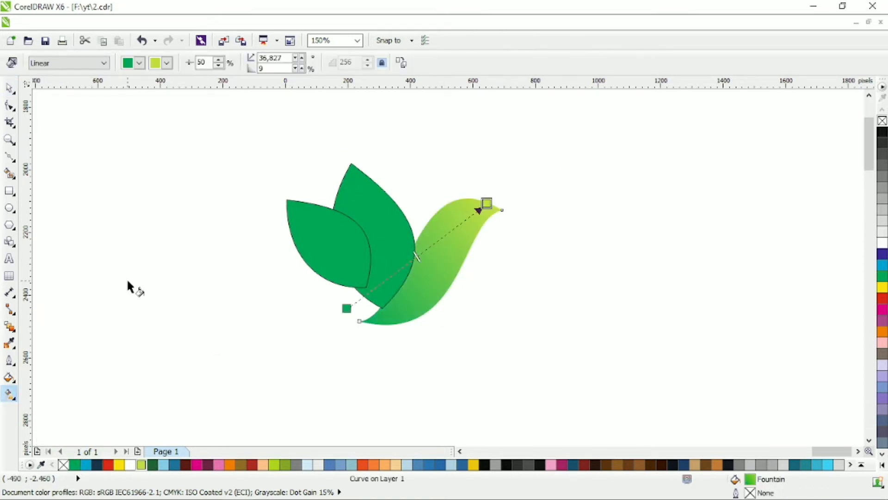
Duplicate the gradient body in place and give the copy no fill and a black hairline outline
{"action": "key", "text": "space"}
{"action": "key", "text": "Escape"}
{"action": "left_click", "coordinate": [428, 250]}
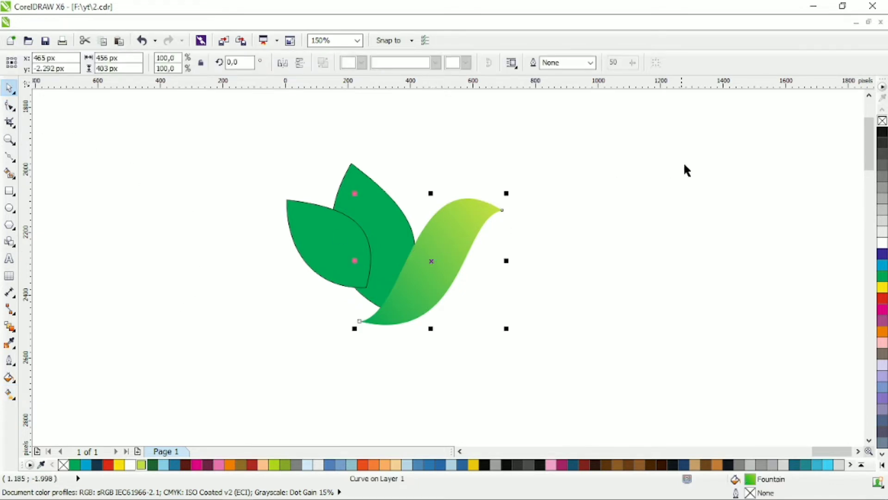
{"action": "key", "text": "ctrl+z"}
{"action": "left_click", "coordinate": [883, 121]}
{"action": "key", "text": "ctrl+z"}
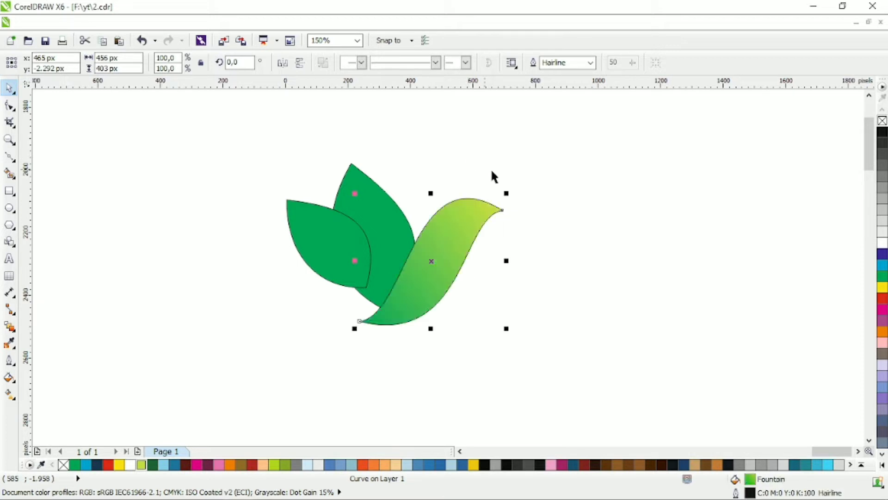
{"action": "right_click", "coordinate": [882, 121]}
{"action": "key", "text": "ctrl+z"}
Add two nodes on the unfilled copy's wing-side edge and open the outline between them
{"action": "left_click", "coordinate": [9, 107]}
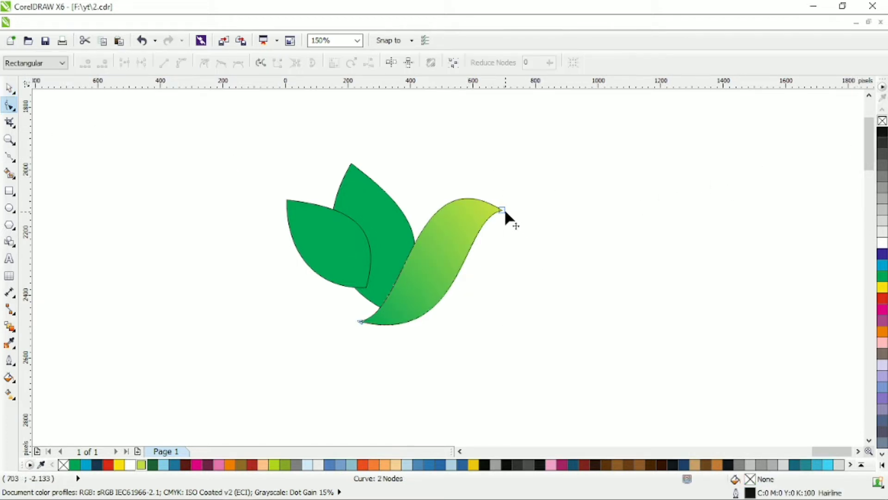
{"action": "double_click", "coordinate": [432, 215]}
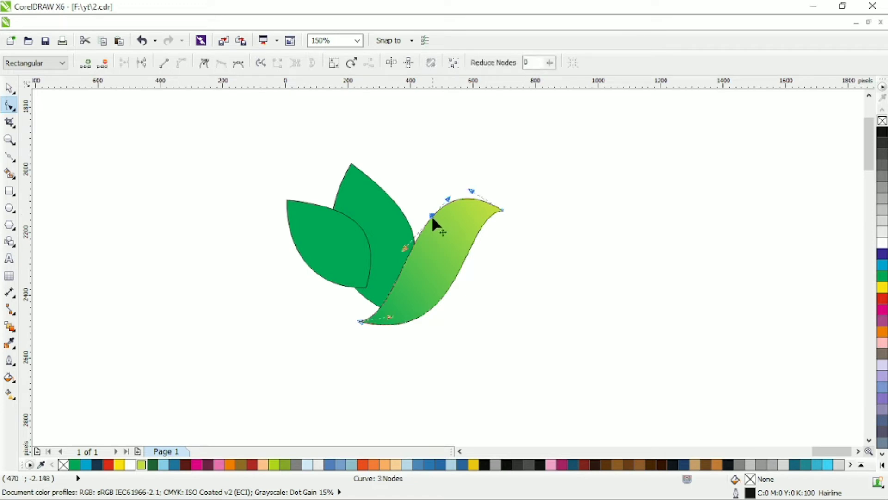
{"action": "double_click", "coordinate": [405, 259]}
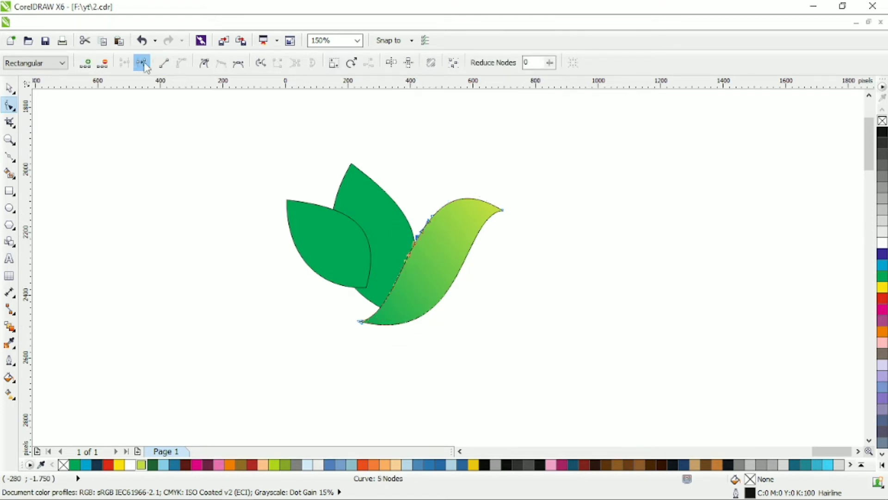
Set the open curve's outline width to 2.0 mm and convert the outline to an object
{"action": "left_click", "coordinate": [8, 88]}
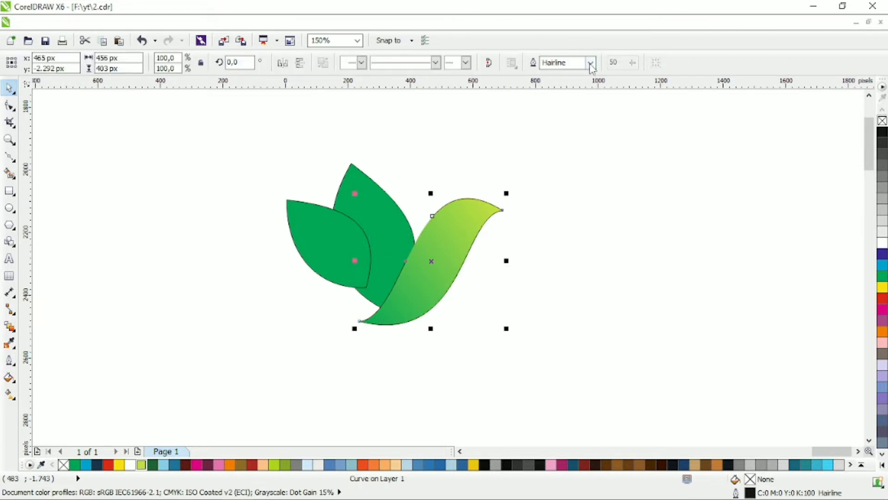
{"action": "left_click", "coordinate": [591, 65]}
{"action": "left_click", "coordinate": [568, 141]}
{"action": "left_click", "coordinate": [591, 63]}
{"action": "left_click", "coordinate": [568, 152]}
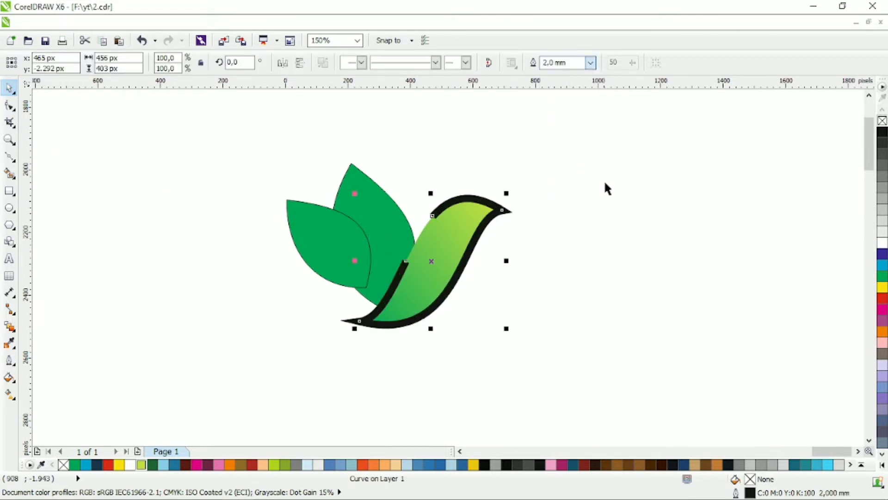
{"action": "left_click", "coordinate": [605, 184]}
{"action": "left_click", "coordinate": [505, 213]}
{"action": "key", "text": "ctrl+shift+q"}
Delete the surplus tail nodes of the black outline shape and reshape the tail into a curved, sharp point
{"action": "left_click", "coordinate": [10, 106]}
{"action": "scroll", "coordinate": [372, 313], "scroll_direction": "up", "scroll_amount": 1}
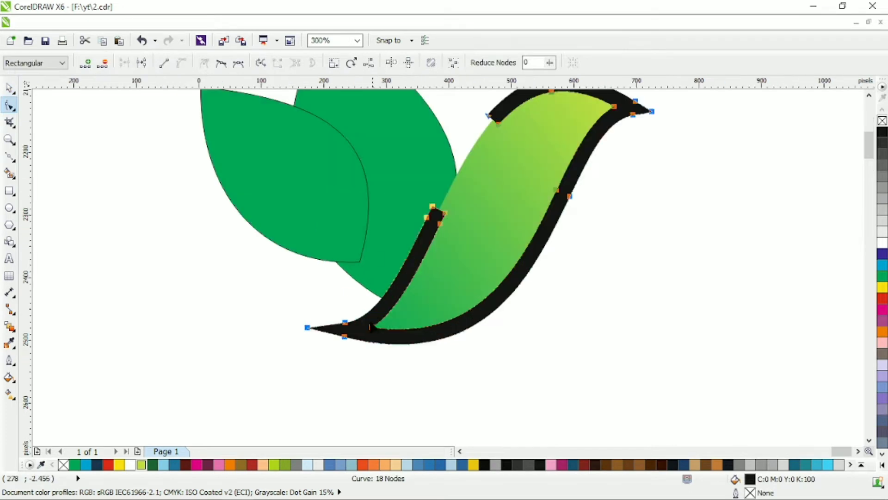
{"action": "key", "text": "Delete"}
{"action": "left_click_drag", "start_coordinate": [361, 312], "coordinate": [334, 331]}
{"action": "left_click_drag", "start_coordinate": [417, 319], "coordinate": [379, 317]}
{"action": "left_click_drag", "start_coordinate": [334, 332], "coordinate": [326, 332]}
{"action": "left_click_drag", "start_coordinate": [370, 317], "coordinate": [363, 318]}
{"action": "left_click_drag", "start_coordinate": [308, 304], "coordinate": [445, 378]}
{"action": "left_click_drag", "start_coordinate": [504, 334], "coordinate": [512, 335]}
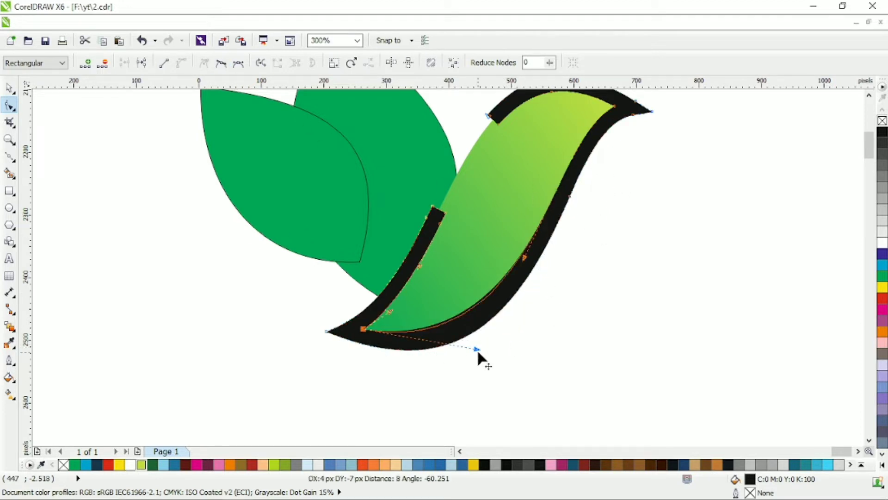
Move the gradient body's head node inward and adjust its handle to leave a thin gap below the black outline
{"action": "left_click", "coordinate": [497, 201]}
{"action": "scroll", "coordinate": [498, 204], "scroll_direction": "up", "scroll_amount": 1}
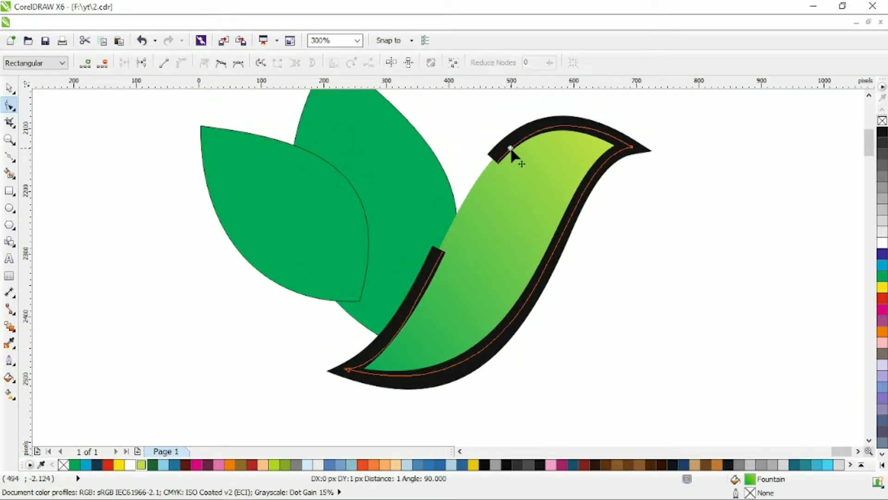
{"action": "left_click", "coordinate": [632, 148]}
{"action": "left_click_drag", "start_coordinate": [632, 148], "coordinate": [620, 155]}
{"action": "scroll", "coordinate": [596, 162], "scroll_direction": "up", "scroll_amount": 5}
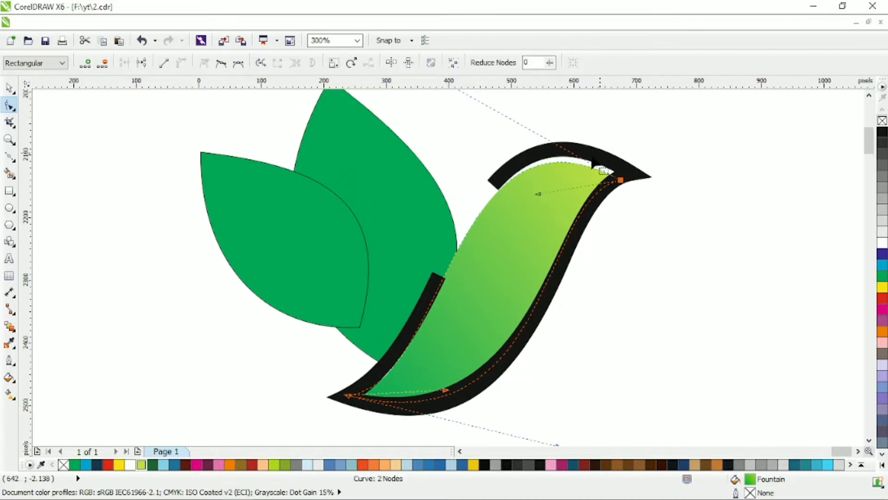
{"action": "left_click_drag", "start_coordinate": [452, 124], "coordinate": [474, 132]}
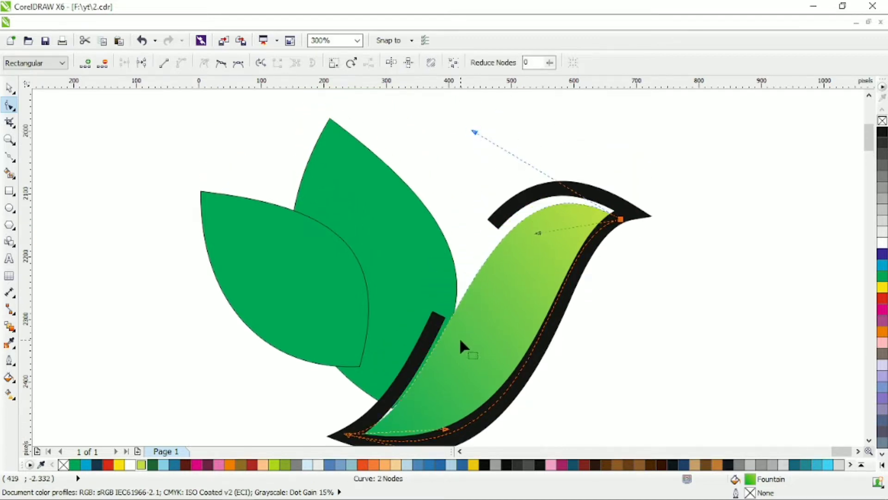
Shift both wing leaves slightly left, away from the gradient body
{"action": "left_click", "coordinate": [7, 85]}
{"action": "left_click", "coordinate": [334, 204]}
{"action": "left_click", "coordinate": [264, 257], "text": "shift"}
{"action": "left_click_drag", "start_coordinate": [362, 223], "coordinate": [343, 227]}
{"action": "left_click_drag", "start_coordinate": [405, 222], "coordinate": [401, 218]}
{"action": "key", "text": "Escape"}
Move the small wing leaf further down and left, rotate it to about 33.3 degrees, and send it behind the large leaf
{"action": "left_click_drag", "start_coordinate": [242, 285], "coordinate": [216, 307]}
{"action": "left_click_drag", "start_coordinate": [215, 307], "coordinate": [229, 296]}
{"action": "left_click", "coordinate": [228, 296]}
{"action": "left_click_drag", "start_coordinate": [339, 381], "coordinate": [344, 375]}
{"action": "key", "text": "shift+Page_Down"}
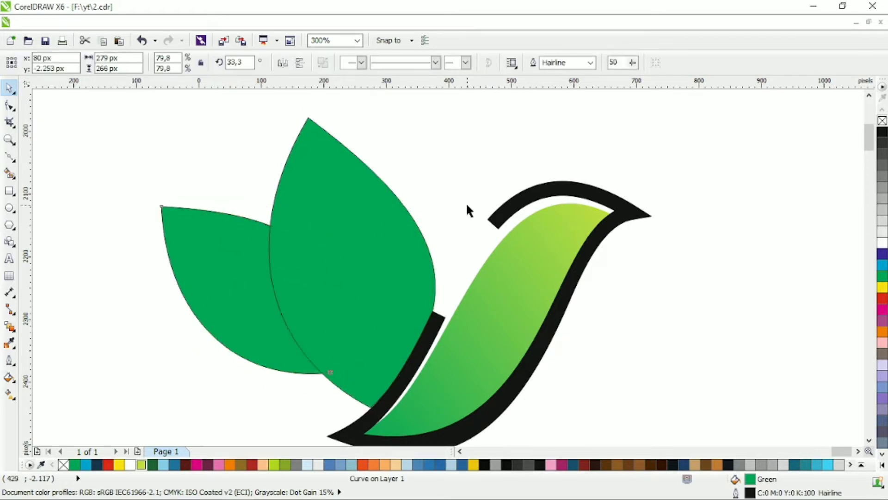
Remove the outline from the large wing leaf
{"action": "left_click", "coordinate": [466, 205]}
{"action": "left_click", "coordinate": [9, 191]}
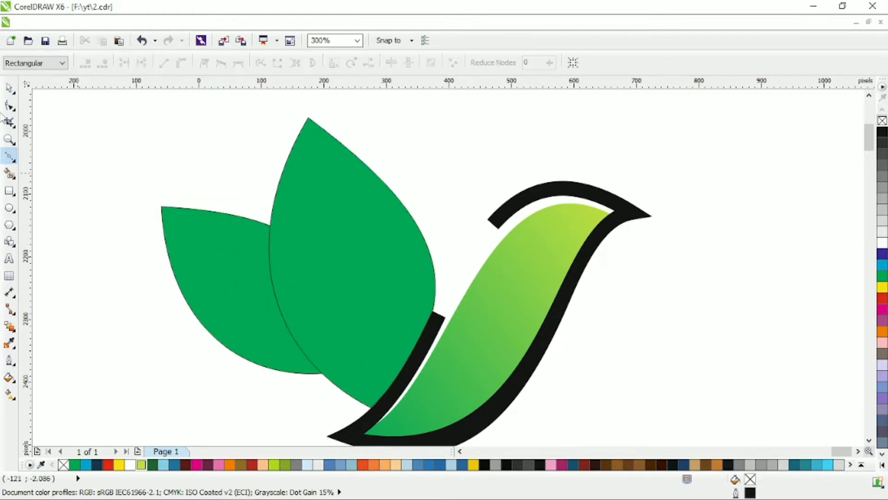
{"action": "left_click", "coordinate": [9, 87]}
{"action": "left_click", "coordinate": [318, 198]}
{"action": "right_click", "coordinate": [882, 122]}
{"action": "left_click", "coordinate": [526, 210]}
{"action": "scroll", "coordinate": [520, 202], "scroll_direction": "down", "scroll_amount": 1}
{"action": "scroll", "coordinate": [547, 203], "scroll_direction": "up", "scroll_amount": 1}
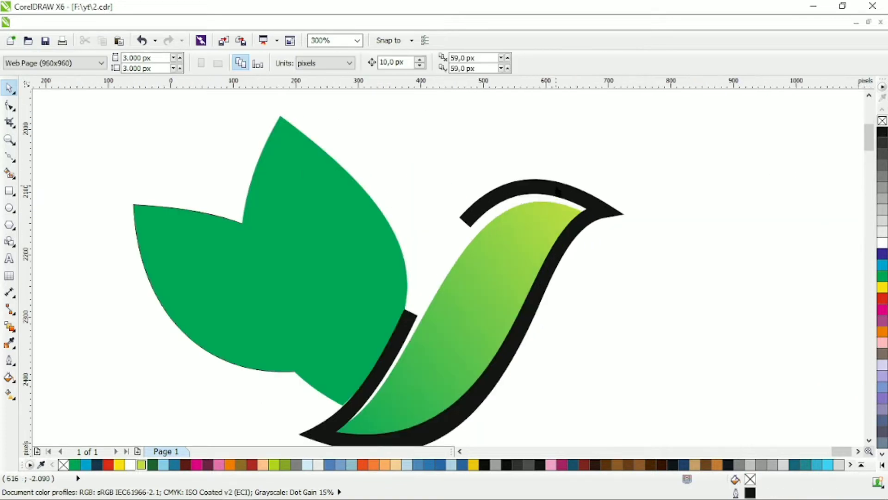
Delete surplus beak and head-end nodes from the black outline shape and adjust the curve at its open head end
{"action": "left_click", "coordinate": [542, 183]}
{"action": "left_click", "coordinate": [10, 105]}
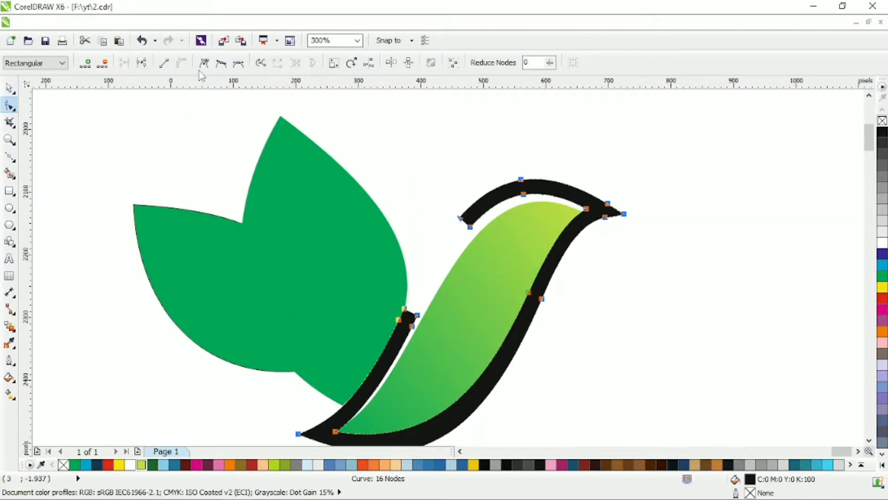
{"action": "left_click", "coordinate": [446, 205]}
{"action": "left_click_drag", "start_coordinate": [597, 189], "coordinate": [615, 224]}
{"action": "key", "text": "Delete"}
{"action": "left_click", "coordinate": [444, 209]}
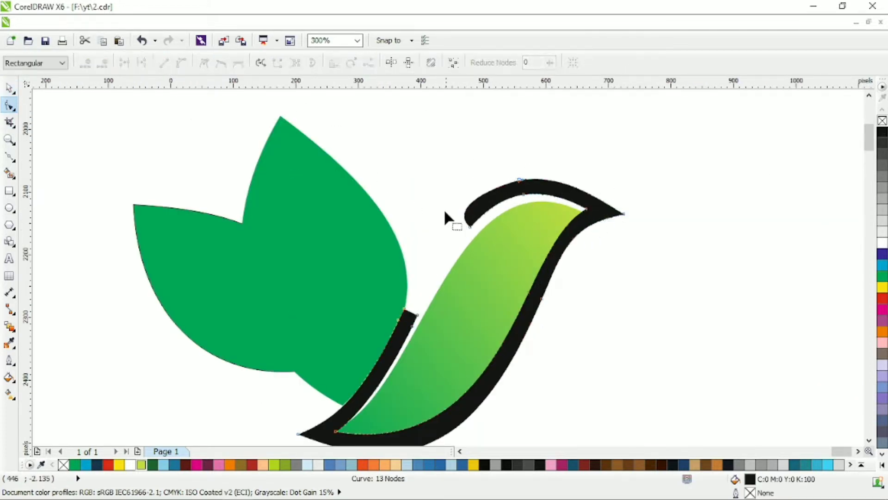
{"action": "left_click", "coordinate": [470, 226]}
{"action": "left_click_drag", "start_coordinate": [446, 206], "coordinate": [460, 212]}
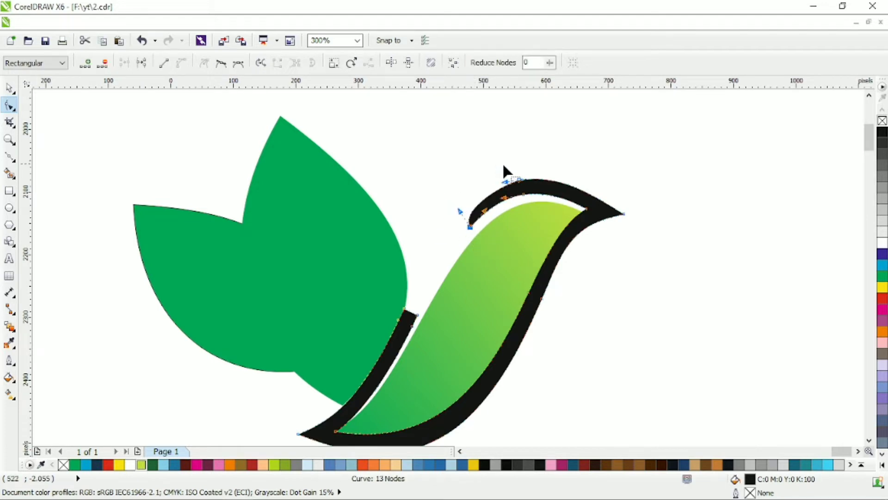
Delete the nodes on top of the black outline's head and bend the remaining curves so it tapers to a point
{"action": "left_click_drag", "start_coordinate": [502, 163], "coordinate": [534, 205]}
{"action": "key", "text": "Delete"}
{"action": "left_click", "coordinate": [445, 198]}
{"action": "left_click", "coordinate": [470, 227]}
{"action": "left_click_drag", "start_coordinate": [439, 180], "coordinate": [491, 176]}
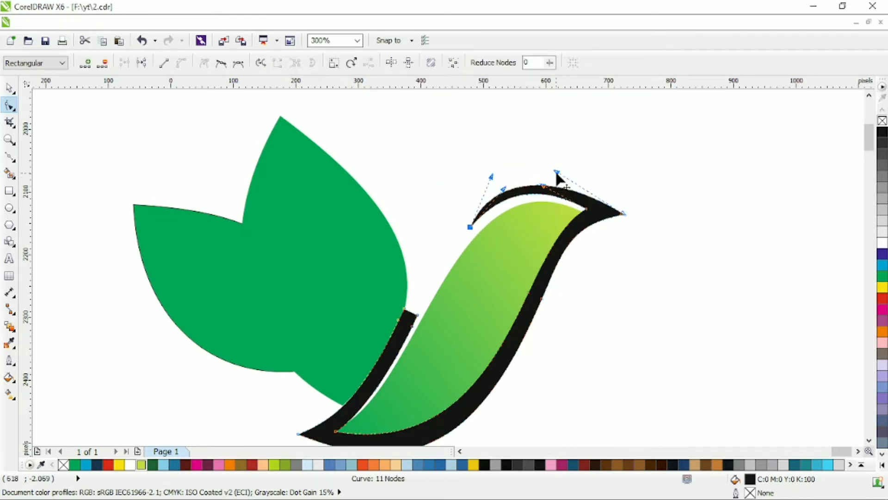
{"action": "left_click_drag", "start_coordinate": [557, 174], "coordinate": [558, 167]}
{"action": "left_click_drag", "start_coordinate": [493, 178], "coordinate": [486, 173]}
{"action": "left_click_drag", "start_coordinate": [572, 224], "coordinate": [587, 212]}
{"action": "left_click_drag", "start_coordinate": [549, 167], "coordinate": [561, 166]}
Recolor the black outline shape dark green
{"action": "left_click", "coordinate": [10, 88]}
{"action": "left_click", "coordinate": [152, 464]}
{"action": "left_click", "coordinate": [144, 400]}
{"action": "scroll", "coordinate": [299, 307], "scroll_direction": "down", "scroll_amount": 1}
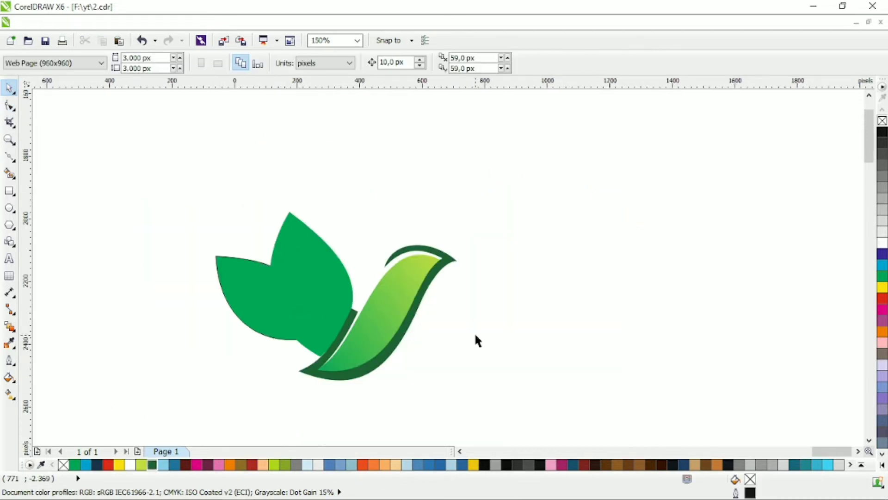
Draw a four-node Bezier path from the dark green stroke to the large leaf's tip, down near its base, and back up inside it
{"action": "left_click", "coordinate": [338, 341]}
{"action": "left_click", "coordinate": [344, 227]}
{"action": "left_click", "coordinate": [10, 158]}
{"action": "scroll", "coordinate": [248, 284], "scroll_direction": "up", "scroll_amount": 1}
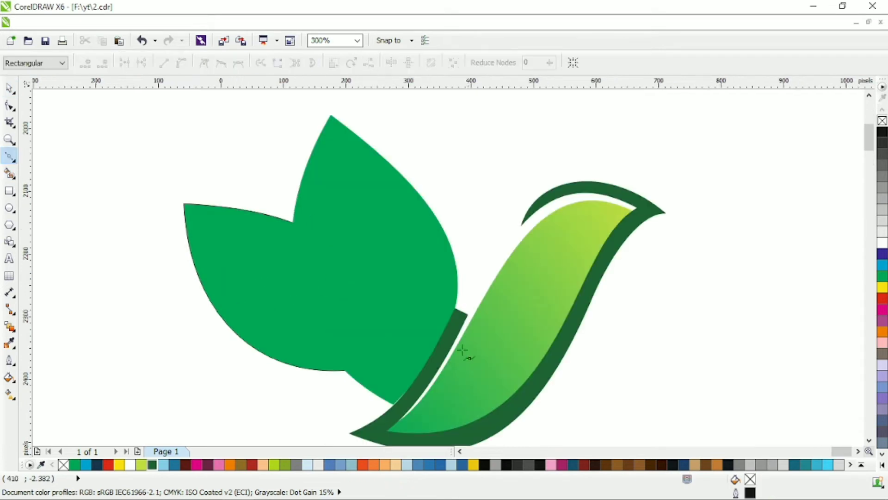
{"action": "left_click", "coordinate": [331, 115]}
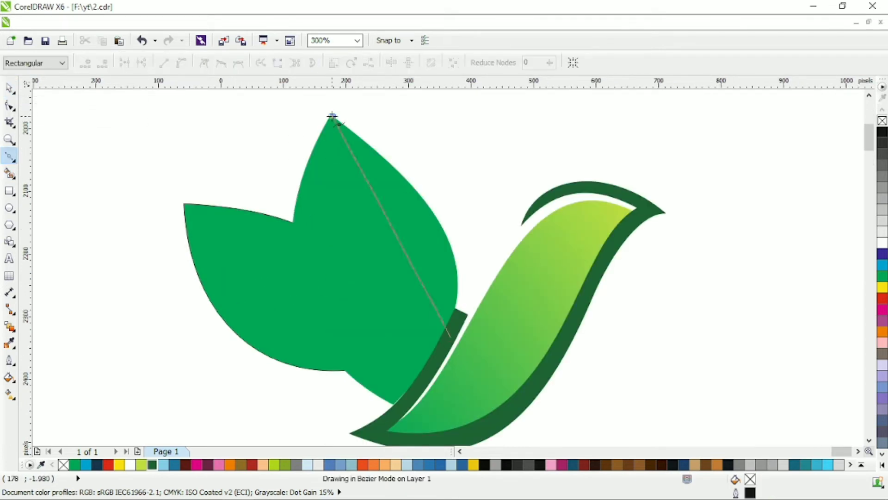
{"action": "left_click", "coordinate": [451, 338]}
{"action": "left_click", "coordinate": [382, 376]}
{"action": "left_click", "coordinate": [362, 211]}
Convert the new path's segments to curves and bend them along both edges of the large leaf and into an inner vein
{"action": "key", "text": "F10"}
{"action": "key", "text": "ctrl+a"}
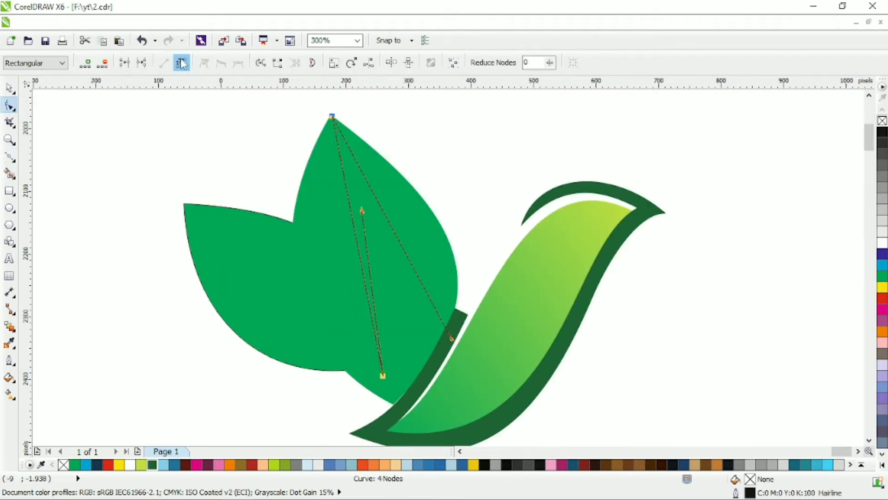
{"action": "left_click_drag", "start_coordinate": [394, 234], "coordinate": [443, 219]}
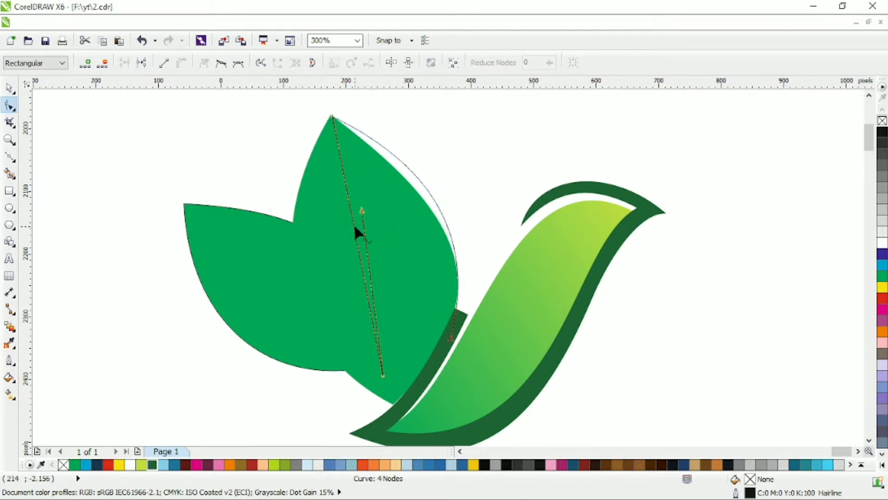
{"action": "left_click_drag", "start_coordinate": [359, 244], "coordinate": [295, 245]}
{"action": "left_click_drag", "start_coordinate": [363, 211], "coordinate": [350, 195]}
{"action": "left_click_drag", "start_coordinate": [363, 263], "coordinate": [406, 277]}
{"action": "left_click_drag", "start_coordinate": [350, 197], "coordinate": [358, 199]}
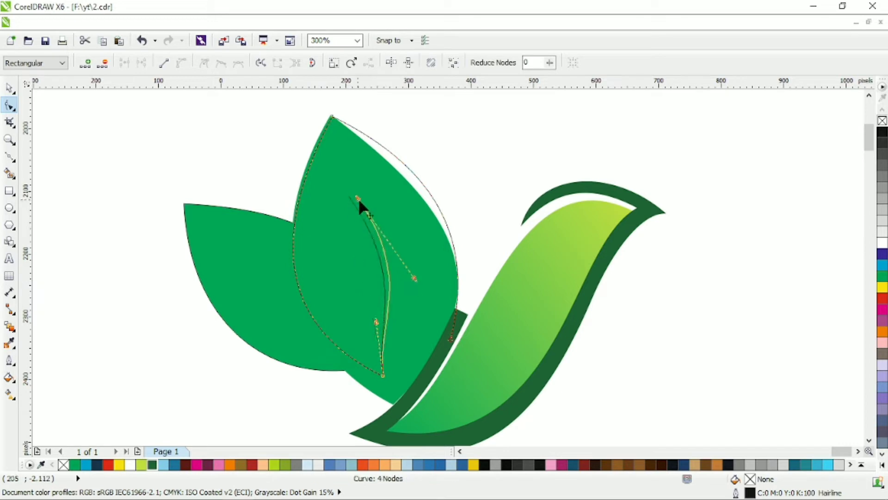
{"action": "left_click_drag", "start_coordinate": [384, 329], "coordinate": [412, 320]}
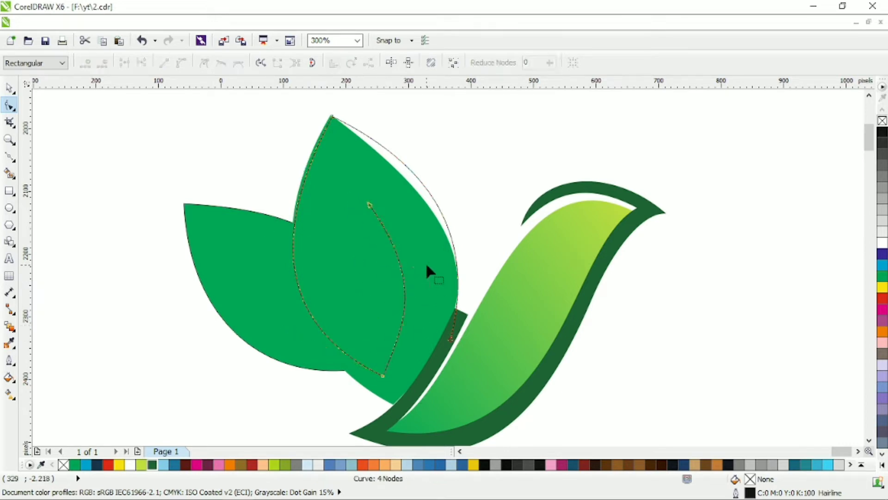
Set the leaf path's outline width to 2.0 mm
{"action": "left_click", "coordinate": [9, 88]}
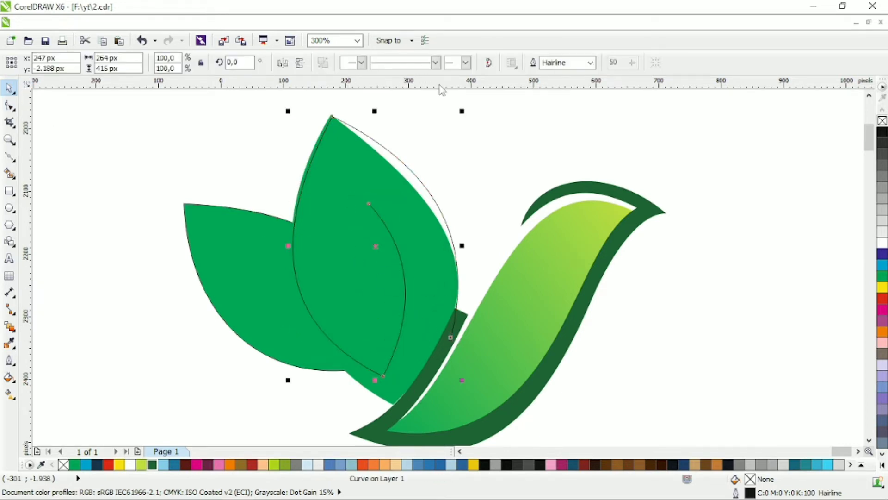
{"action": "left_click", "coordinate": [591, 64]}
{"action": "left_click", "coordinate": [561, 143]}
{"action": "left_click", "coordinate": [591, 63]}
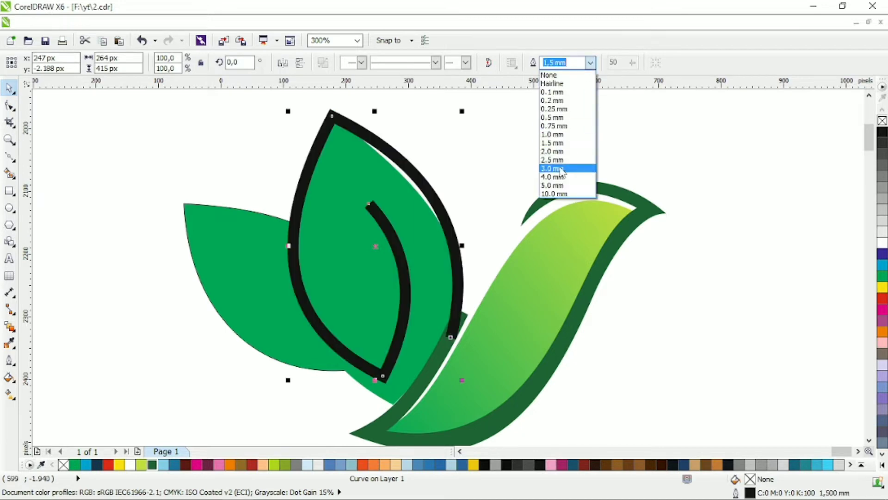
{"action": "left_click", "coordinate": [561, 171]}
{"action": "left_click_drag", "start_coordinate": [428, 316], "coordinate": [474, 360]}
{"action": "key", "text": "ctrl+z"}
Bend the thick leaf outline's outer side toward the bird's body and raise its tip slightly
{"action": "left_click", "coordinate": [9, 106]}
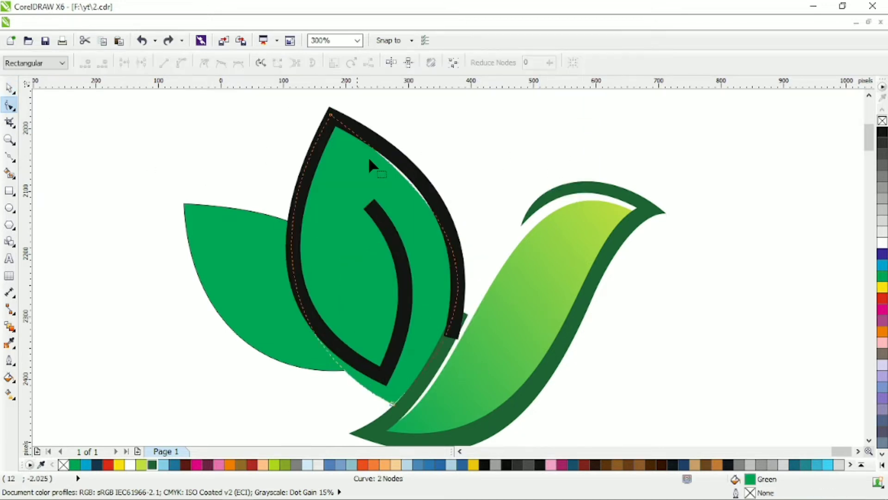
{"action": "left_click", "coordinate": [399, 157]}
{"action": "left_click", "coordinate": [451, 338]}
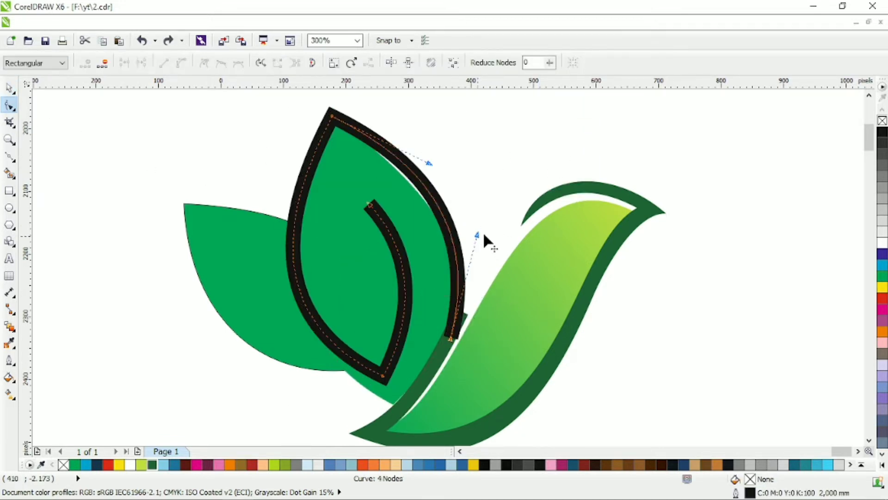
{"action": "left_click_drag", "start_coordinate": [477, 235], "coordinate": [494, 225]}
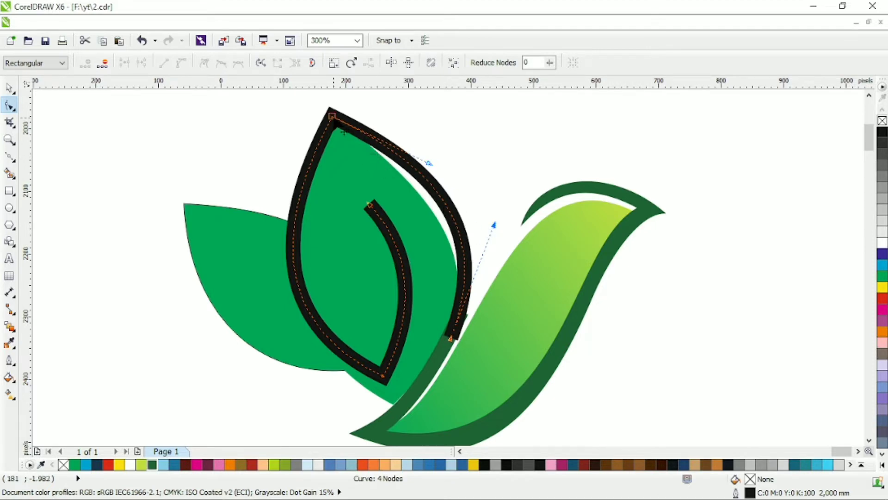
{"action": "left_click_drag", "start_coordinate": [333, 117], "coordinate": [338, 111]}
{"action": "left_click_drag", "start_coordinate": [434, 156], "coordinate": [430, 155]}
Reshape the large green leaf so it fits inside the black outline, leaving a narrow gap along the side facing the body
{"action": "left_click", "coordinate": [394, 171]}
{"action": "left_click_drag", "start_coordinate": [331, 116], "coordinate": [344, 135]}
{"action": "left_click_drag", "start_coordinate": [392, 405], "coordinate": [388, 381]}
{"action": "mouse_move", "coordinate": [506, 266]}
{"action": "left_mouse_down"}
{"action": "mouse_move", "coordinate": [489, 281]}
{"action": "mouse_move", "coordinate": [495, 274]}
{"action": "left_mouse_up"}
{"action": "left_click", "coordinate": [457, 207]}
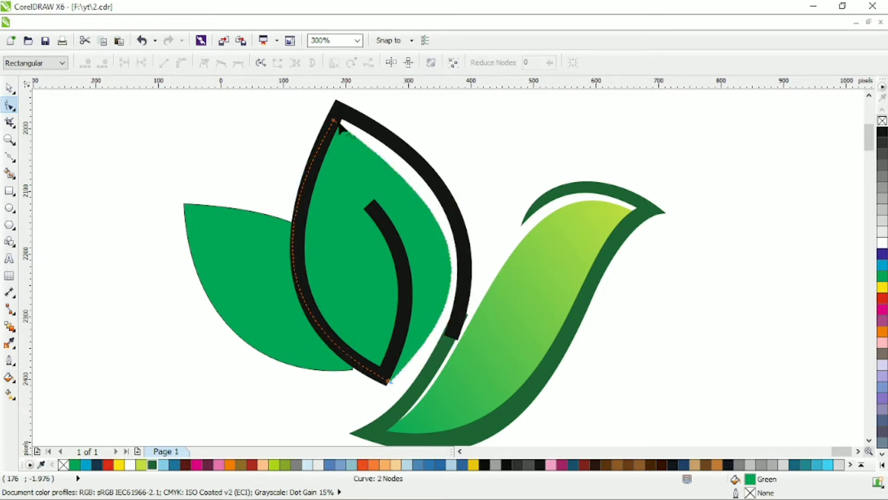
{"action": "left_click_drag", "start_coordinate": [333, 120], "coordinate": [337, 114]}
{"action": "left_click_drag", "start_coordinate": [461, 206], "coordinate": [441, 167]}
{"action": "left_click_drag", "start_coordinate": [441, 167], "coordinate": [449, 180]}
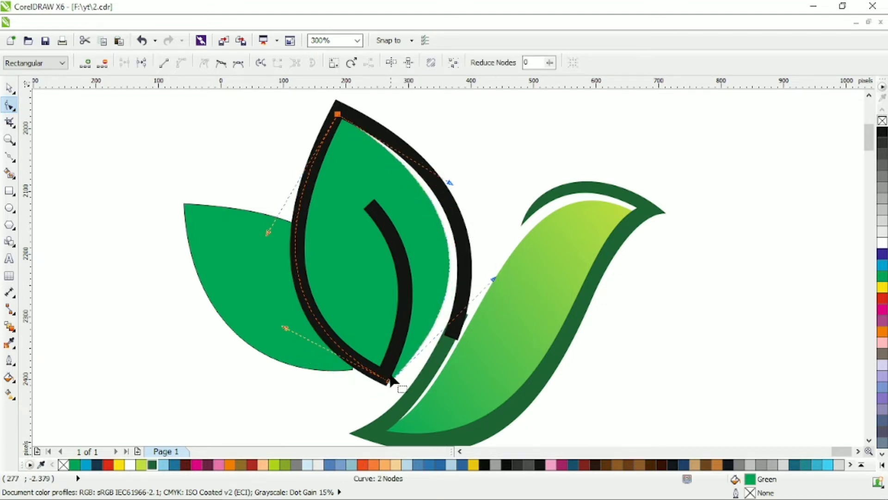
{"action": "left_click_drag", "start_coordinate": [390, 382], "coordinate": [387, 384]}
Convert the large leaf's black outline to an object and weld it to the dark green bird outline
{"action": "left_click", "coordinate": [10, 88]}
{"action": "left_click", "coordinate": [429, 172]}
{"action": "key", "text": "ctrl+shift+q"}
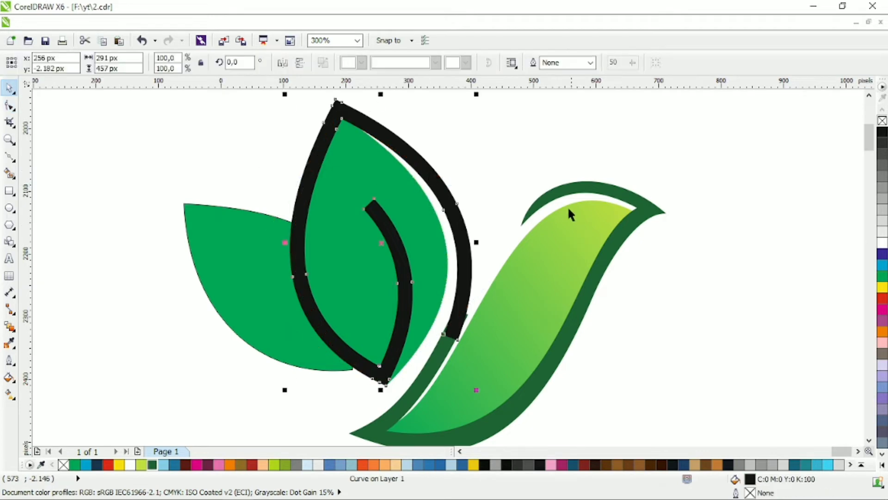
{"action": "left_click", "coordinate": [565, 189], "text": "shift"}
{"action": "left_click", "coordinate": [401, 62]}
{"action": "left_click", "coordinate": [442, 121]}
{"action": "left_click", "coordinate": [453, 229]}
Narrow and smooth the welded outline along the large leaf's outer side and nudge its pointed tail end inward
{"action": "key", "text": "F10"}
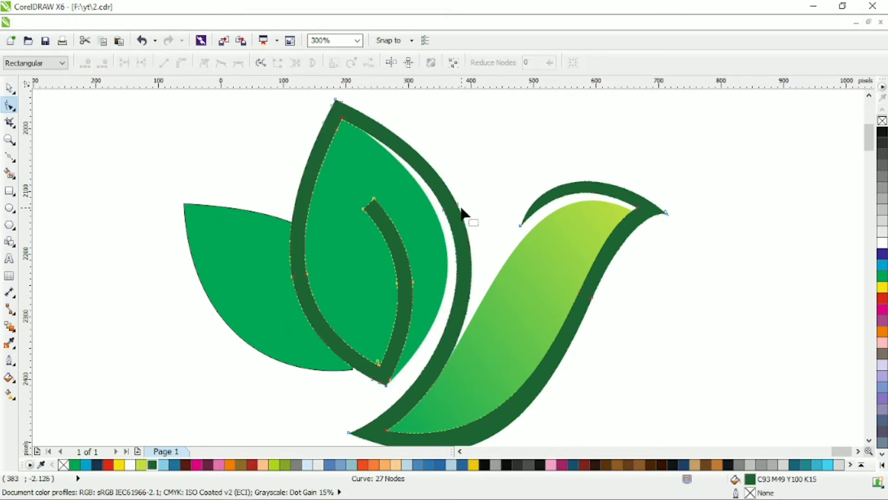
{"action": "left_click", "coordinate": [445, 211]}
{"action": "left_click_drag", "start_coordinate": [457, 204], "coordinate": [449, 205]}
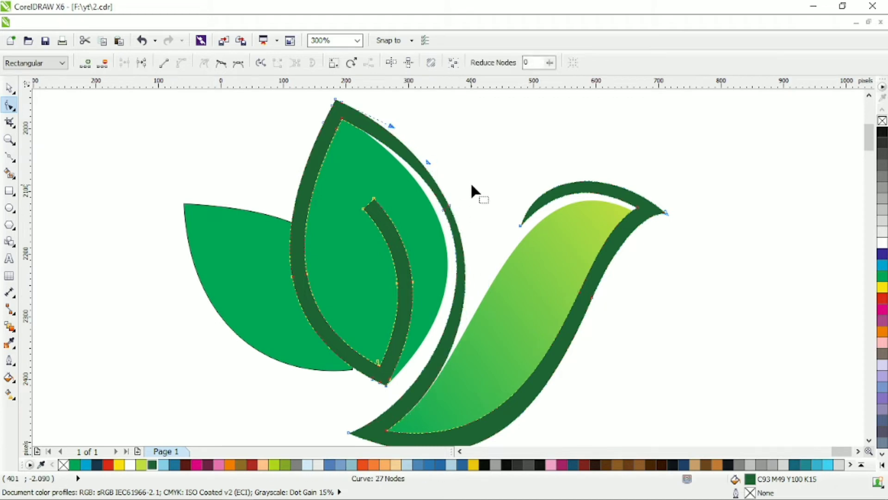
{"action": "left_click", "coordinate": [220, 63]}
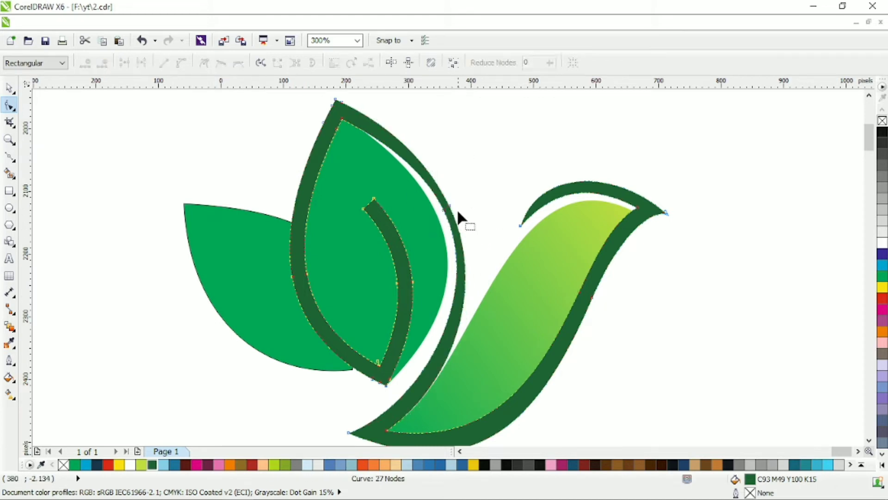
{"action": "left_click", "coordinate": [353, 436]}
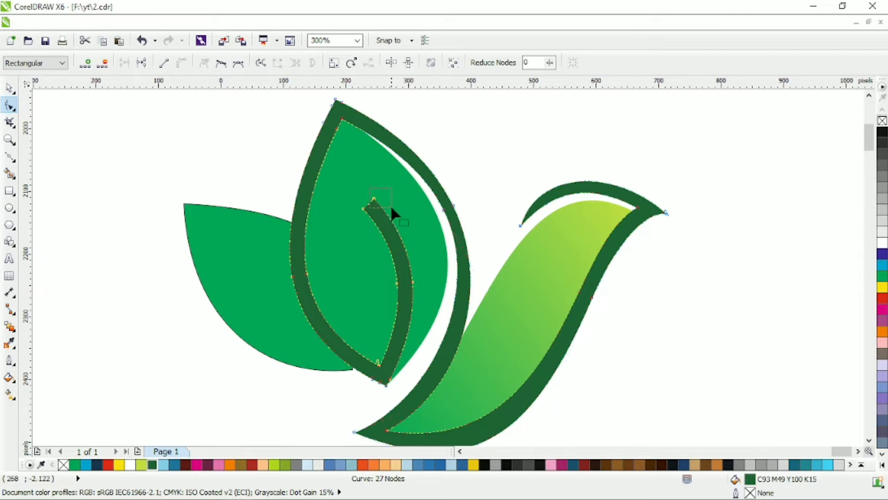
Delete surplus nodes on the large leaf's inner vein and bend its curves so the open end tapers to a point
{"action": "key", "text": "Delete"}
{"action": "left_click_drag", "start_coordinate": [400, 372], "coordinate": [398, 373]}
{"action": "key", "text": "Delete"}
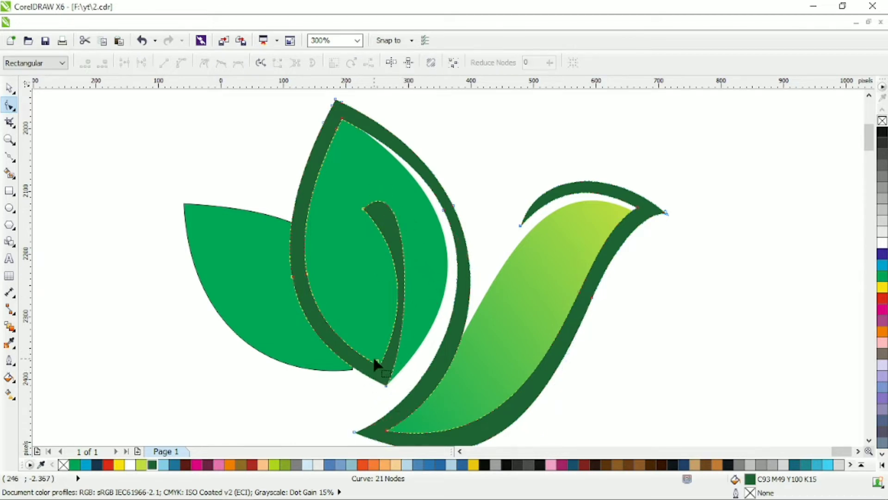
{"action": "left_click_drag", "start_coordinate": [370, 325], "coordinate": [389, 347]}
{"action": "left_click_drag", "start_coordinate": [411, 164], "coordinate": [427, 225]}
{"action": "left_click_drag", "start_coordinate": [418, 269], "coordinate": [423, 261]}
Delete the surplus nodes around the large leaf outline's tip and reposition the remaining tip node
{"action": "scroll", "coordinate": [352, 121], "scroll_direction": "down", "scroll_amount": 1}
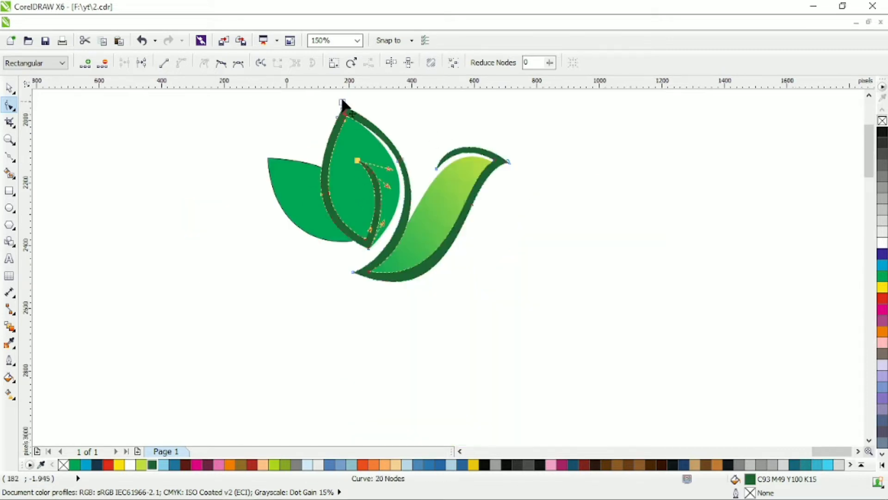
{"action": "scroll", "coordinate": [352, 125], "scroll_direction": "up", "scroll_amount": 2}
{"action": "key", "text": "Delete"}
{"action": "left_click_drag", "start_coordinate": [313, 188], "coordinate": [362, 228]}
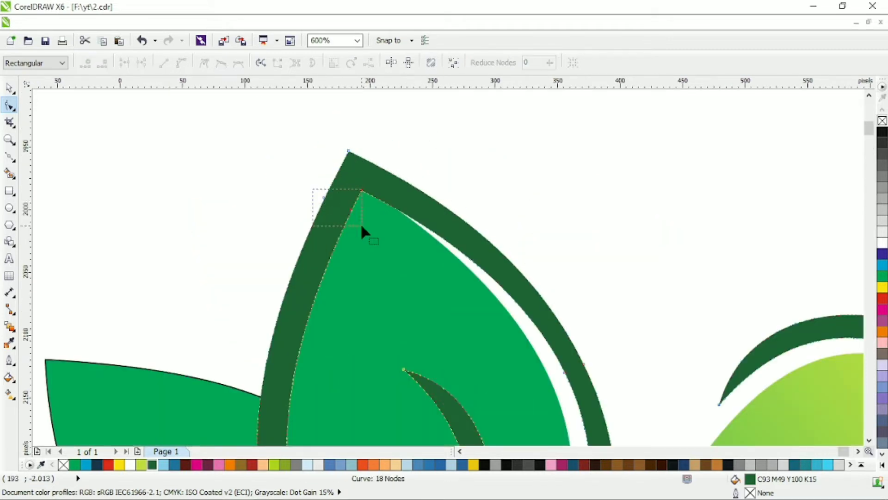
{"action": "left_click", "coordinate": [350, 153]}
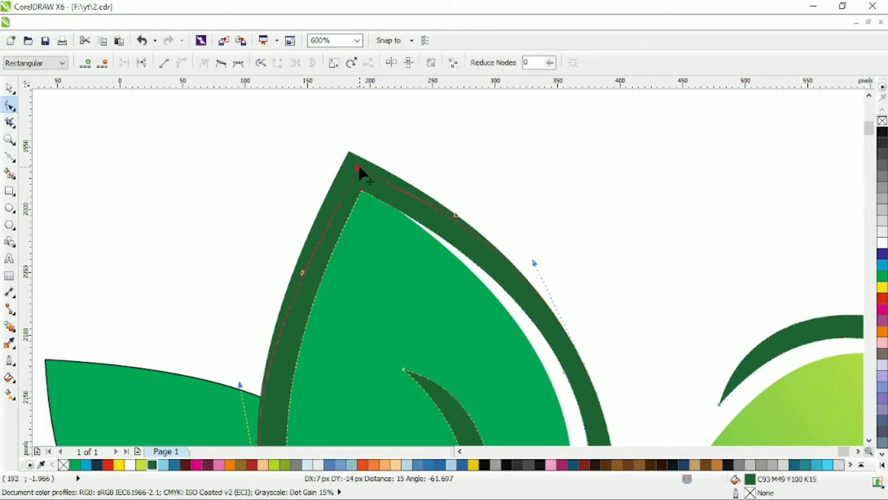
{"action": "scroll", "coordinate": [365, 174], "scroll_direction": "down", "scroll_amount": 2}
{"action": "scroll", "coordinate": [327, 159], "scroll_direction": "up", "scroll_amount": 2}
{"action": "scroll", "coordinate": [324, 150], "scroll_direction": "down", "scroll_amount": 2}
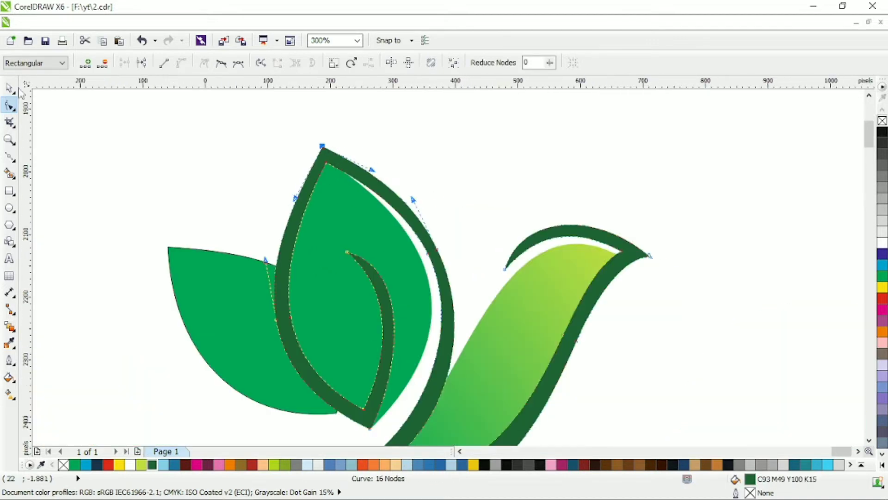
Weld the large green leaf to the bird's gradient body
{"action": "key", "text": "space"}
{"action": "left_click", "coordinate": [523, 307], "text": "shift"}
{"action": "left_click", "coordinate": [402, 62]}
{"action": "left_click", "coordinate": [375, 120]}
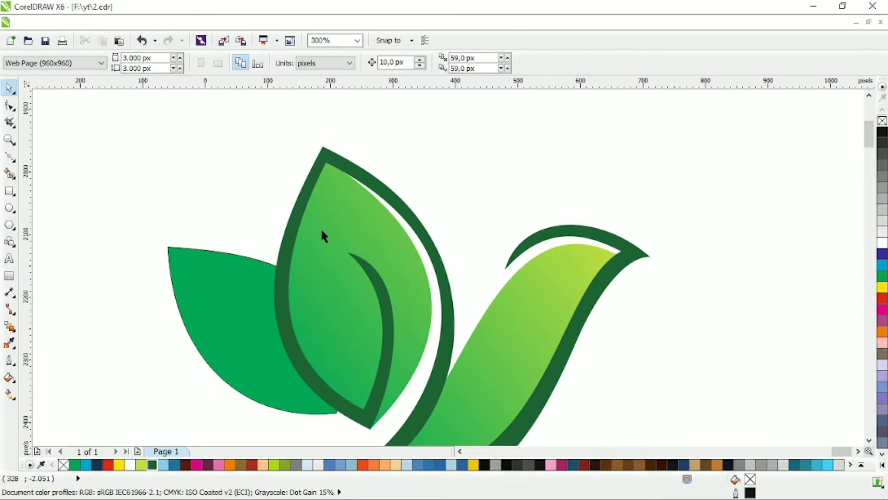
Redirect the linear gradient of the body and large leaf to run upward from green at the base to lime at the tip
{"action": "left_click", "coordinate": [9, 395]}
{"action": "left_click", "coordinate": [340, 234]}
{"action": "left_click_drag", "start_coordinate": [439, 426], "coordinate": [422, 164]}
{"action": "scroll", "coordinate": [437, 220], "scroll_direction": "down", "scroll_amount": 1}
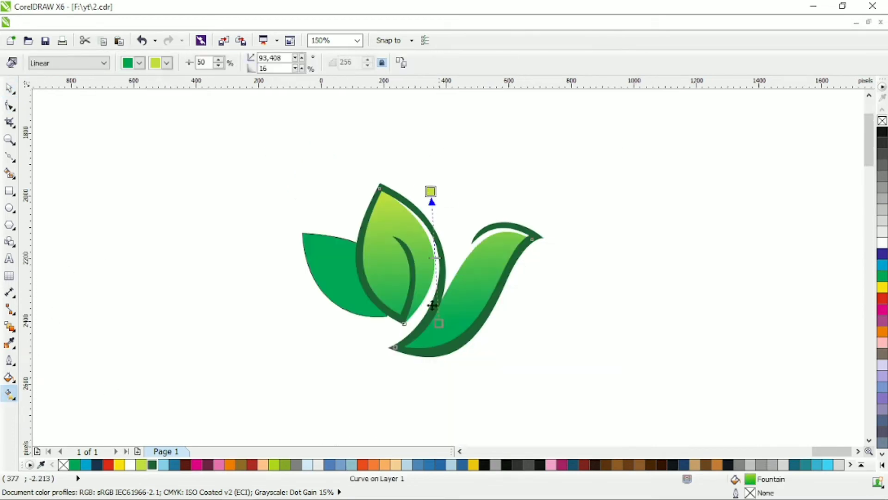
{"action": "left_click_drag", "start_coordinate": [425, 343], "coordinate": [447, 203]}
{"action": "key", "text": "space"}
Move the small back leaf's tip up toward the large leaf and reshape its top edge and outer curve
{"action": "scroll", "coordinate": [371, 272], "scroll_direction": "up", "scroll_amount": 1}
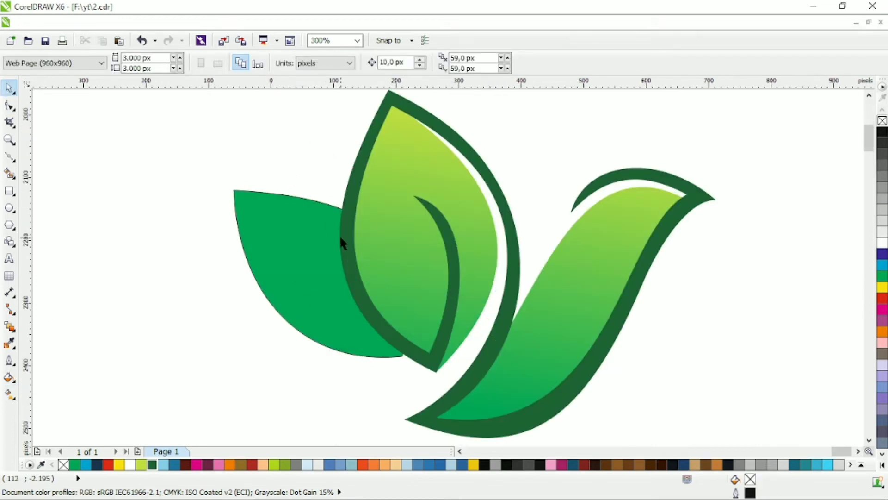
{"action": "left_click", "coordinate": [277, 270]}
{"action": "left_click", "coordinate": [10, 106]}
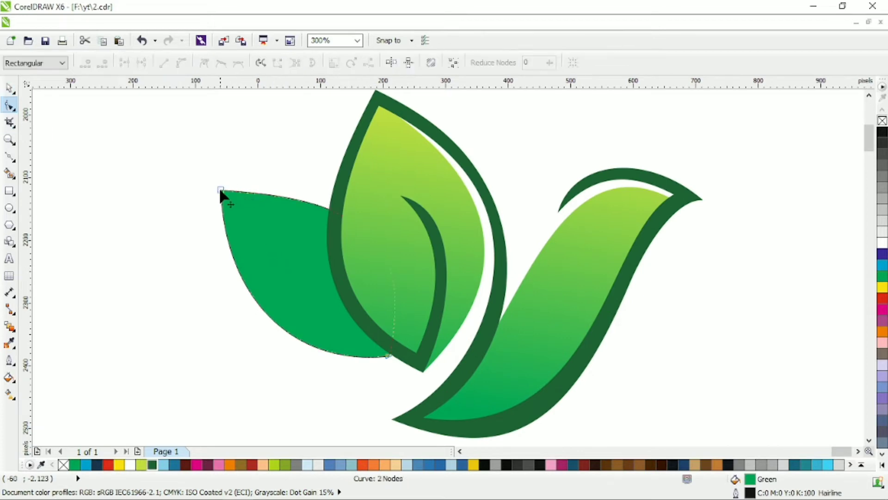
{"action": "left_click_drag", "start_coordinate": [221, 190], "coordinate": [263, 159]}
{"action": "left_click_drag", "start_coordinate": [379, 164], "coordinate": [364, 208]}
{"action": "left_click_drag", "start_coordinate": [265, 268], "coordinate": [240, 252]}
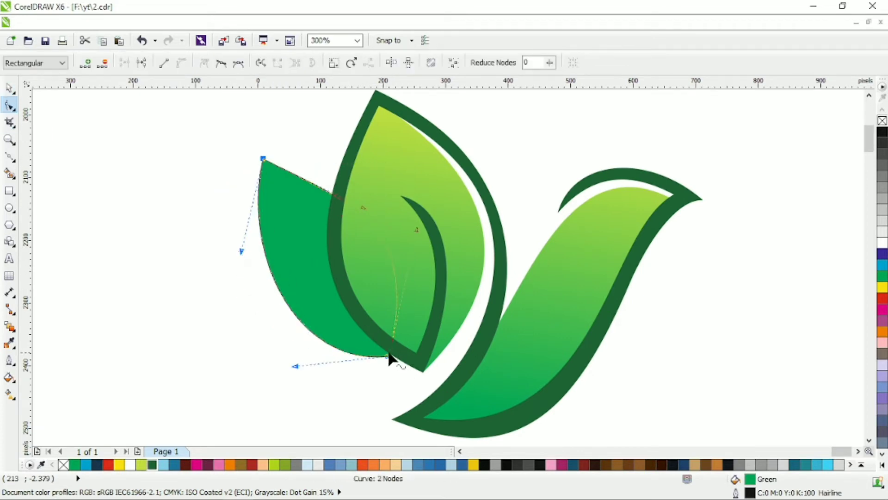
Move the small back leaf's base node to the large leaf's bottom point and refine its outer curve and tip
{"action": "left_click_drag", "start_coordinate": [389, 356], "coordinate": [400, 355]}
{"action": "left_click_drag", "start_coordinate": [306, 364], "coordinate": [299, 358]}
{"action": "left_click_drag", "start_coordinate": [401, 354], "coordinate": [421, 368]}
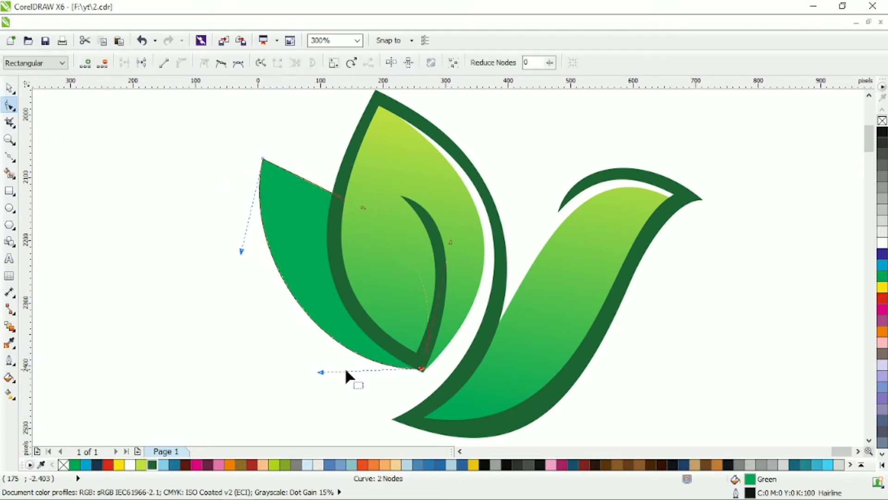
{"action": "left_click_drag", "start_coordinate": [321, 371], "coordinate": [297, 343]}
{"action": "left_click_drag", "start_coordinate": [263, 159], "coordinate": [270, 156]}
{"action": "left_click_drag", "start_coordinate": [247, 248], "coordinate": [247, 259]}
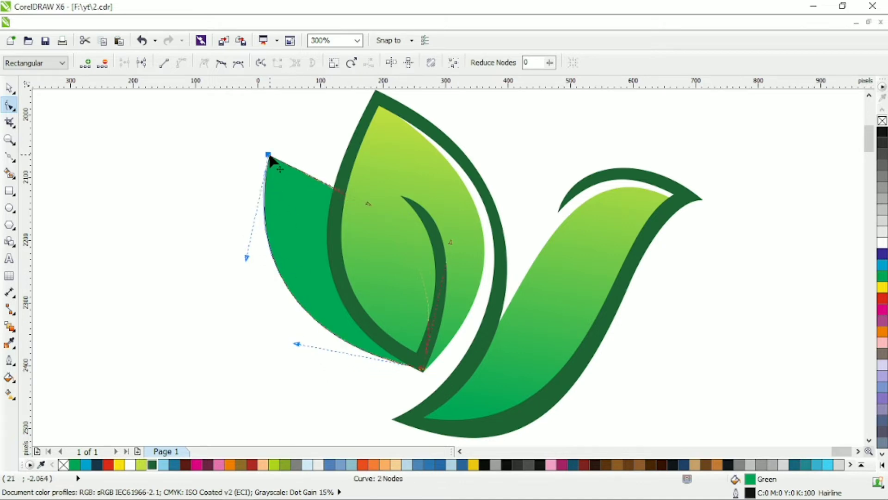
{"action": "left_click_drag", "start_coordinate": [270, 155], "coordinate": [267, 155]}
Remove the outline from the small back leaf
{"action": "left_click", "coordinate": [9, 87]}
{"action": "left_click", "coordinate": [42, 146]}
{"action": "left_click", "coordinate": [10, 156]}
{"action": "left_click", "coordinate": [9, 89]}
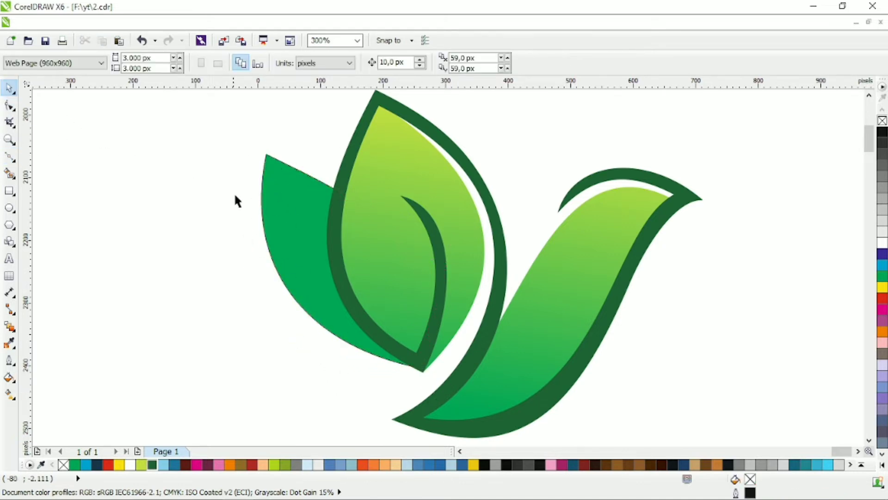
{"action": "left_click", "coordinate": [287, 217]}
{"action": "right_click", "coordinate": [883, 121]}
{"action": "left_click", "coordinate": [122, 223]}
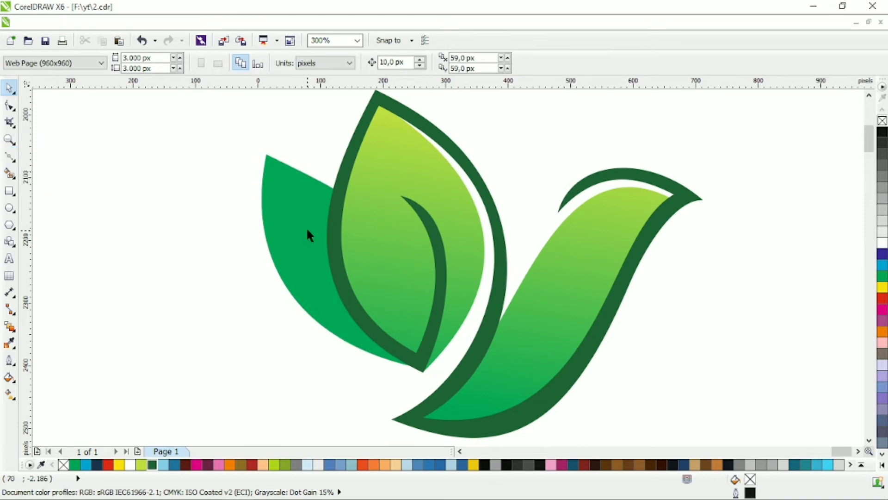
Draw a Bezier path from the large leaf's base to the small leaf's tip and partway along its top edge, curved along the outer edge
{"action": "left_click", "coordinate": [307, 234]}
{"action": "left_click", "coordinate": [73, 223]}
{"action": "left_click", "coordinate": [10, 157]}
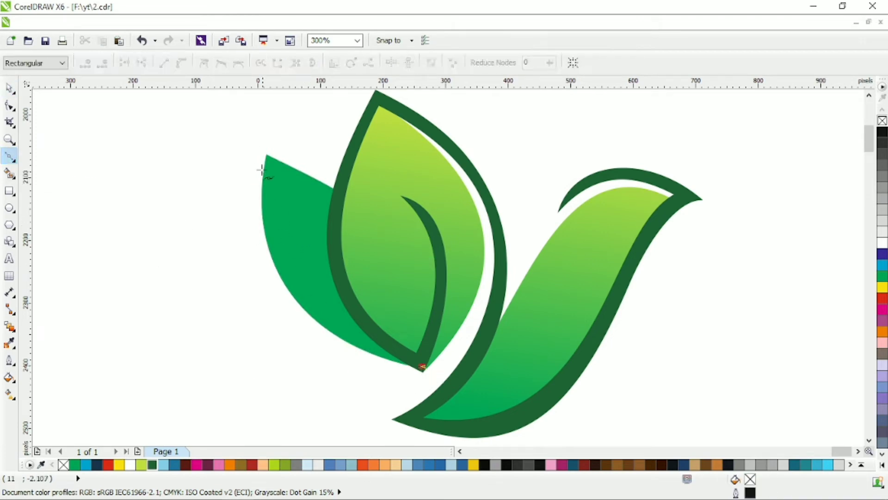
{"action": "left_click", "coordinate": [266, 154]}
{"action": "left_click", "coordinate": [423, 368]}
{"action": "key", "text": "F10"}
{"action": "left_click_drag", "start_coordinate": [354, 302], "coordinate": [301, 307]}
Set the small leaf path's outline width to 2.0 mm and convert the outline to an object
{"action": "left_click", "coordinate": [9, 88]}
{"action": "left_click", "coordinate": [591, 62]}
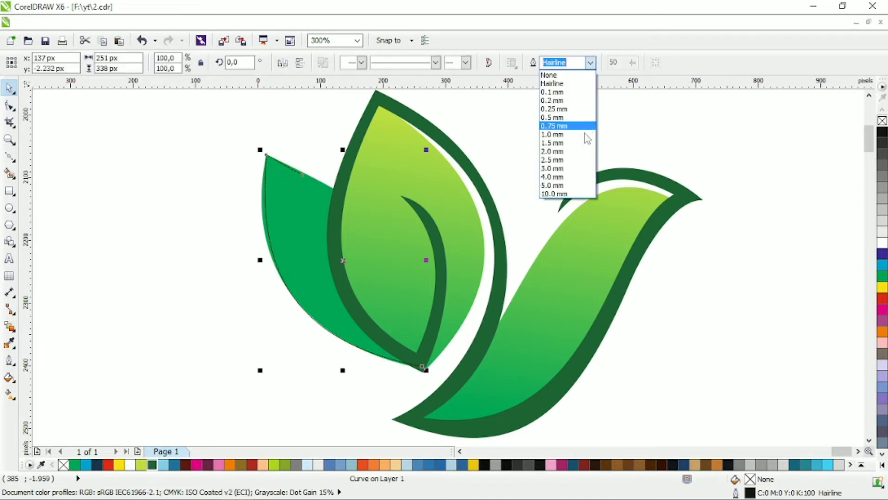
{"action": "left_click", "coordinate": [565, 151]}
Delete the surplus nodes at the upper end of the small leaf's black outline to taper it to a point
{"action": "key", "text": "F10"}
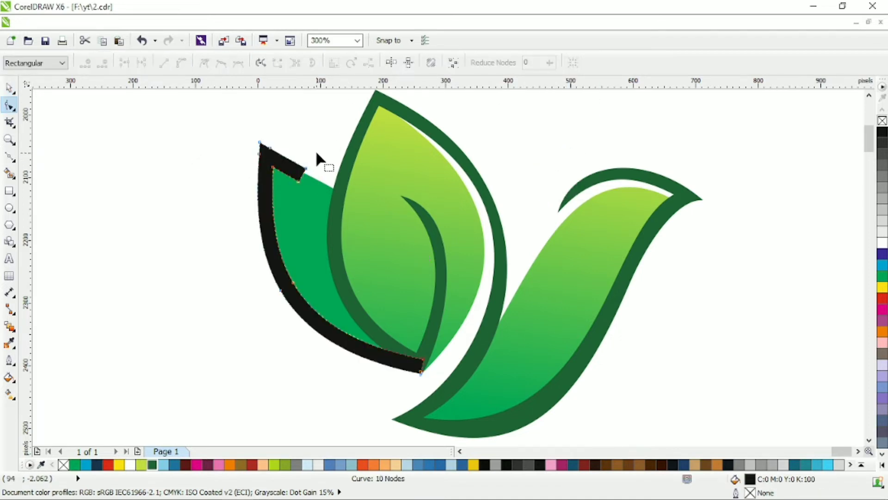
{"action": "left_click", "coordinate": [299, 180]}
{"action": "key", "text": "Delete"}
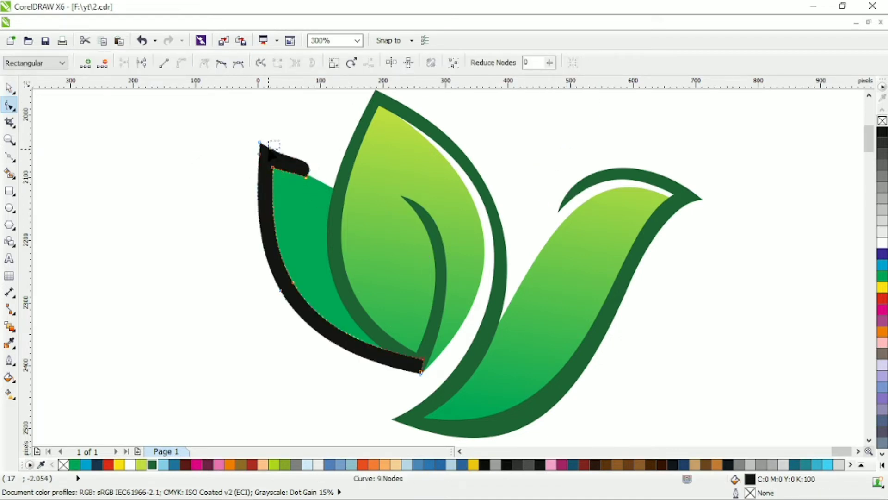
{"action": "double_click", "coordinate": [269, 149]}
{"action": "double_click", "coordinate": [259, 154]}
{"action": "left_click", "coordinate": [306, 177]}
{"action": "left_click_drag", "start_coordinate": [317, 159], "coordinate": [294, 161]}
Reshape the small leaf outline's upper tip by moving its end and corner nodes and curving its top edge
{"action": "scroll", "coordinate": [275, 146], "scroll_direction": "up", "scroll_amount": 1}
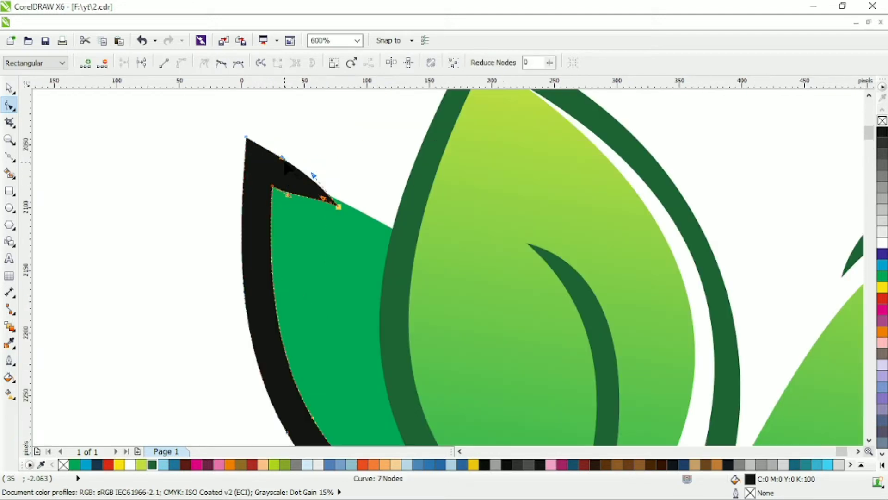
{"action": "left_click_drag", "start_coordinate": [338, 206], "coordinate": [347, 187]}
{"action": "left_click_drag", "start_coordinate": [262, 171], "coordinate": [265, 167]}
{"action": "left_click_drag", "start_coordinate": [246, 138], "coordinate": [319, 165]}
{"action": "left_click", "coordinate": [249, 131]}
{"action": "left_click_drag", "start_coordinate": [281, 143], "coordinate": [280, 140]}
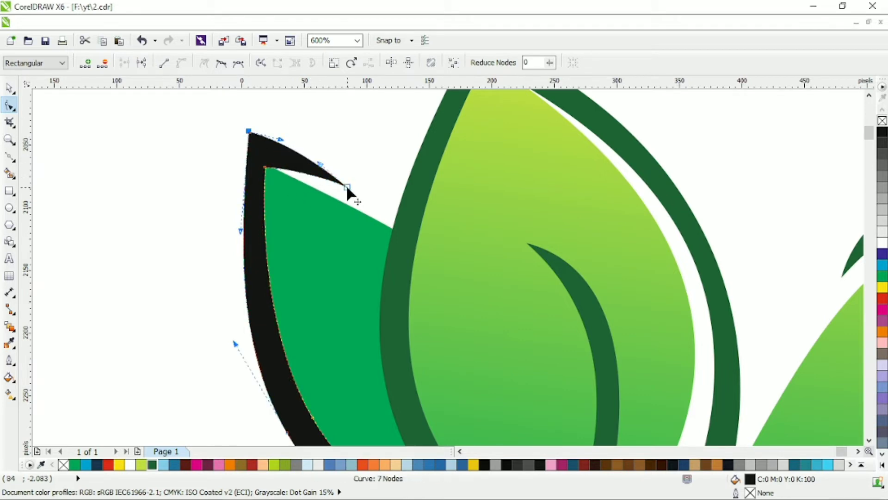
{"action": "left_click_drag", "start_coordinate": [347, 187], "coordinate": [347, 189]}
{"action": "left_click_drag", "start_coordinate": [320, 165], "coordinate": [330, 167]}
{"action": "left_click_drag", "start_coordinate": [249, 132], "coordinate": [258, 170]}
Adjust the green small leaf's tip node and edge curves to fit inside the black outline
{"action": "left_click", "coordinate": [301, 209]}
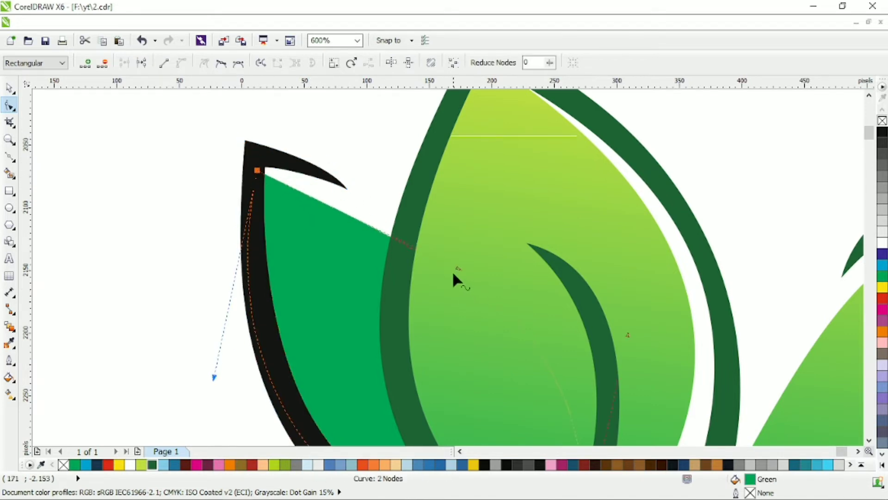
{"action": "left_click_drag", "start_coordinate": [457, 267], "coordinate": [481, 261]}
{"action": "left_click_drag", "start_coordinate": [258, 161], "coordinate": [258, 163]}
{"action": "left_click_drag", "start_coordinate": [259, 172], "coordinate": [391, 222]}
{"action": "scroll", "coordinate": [392, 222], "scroll_direction": "down", "scroll_amount": 2}
{"action": "key", "text": "space"}
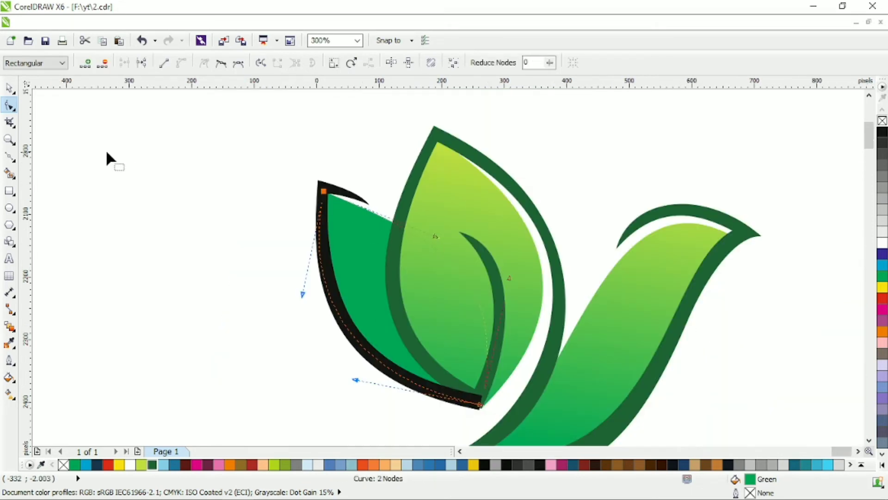
{"action": "left_click", "coordinate": [550, 251], "text": "shift"}
{"action": "left_click", "coordinate": [403, 65]}
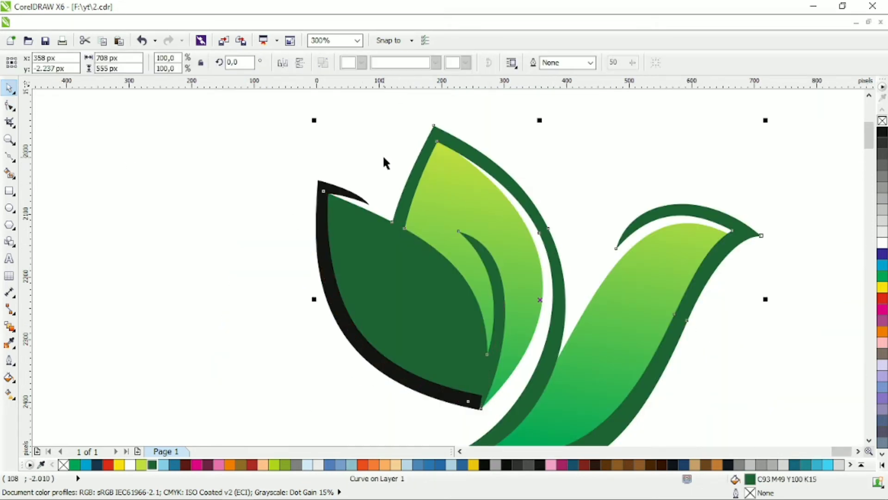
{"action": "key", "text": "ctrl+z"}
Weld the small leaf's black outline to the dark green bird outline
{"action": "left_click", "coordinate": [324, 183]}
{"action": "left_click", "coordinate": [439, 132], "text": "shift"}
{"action": "left_click", "coordinate": [402, 64]}
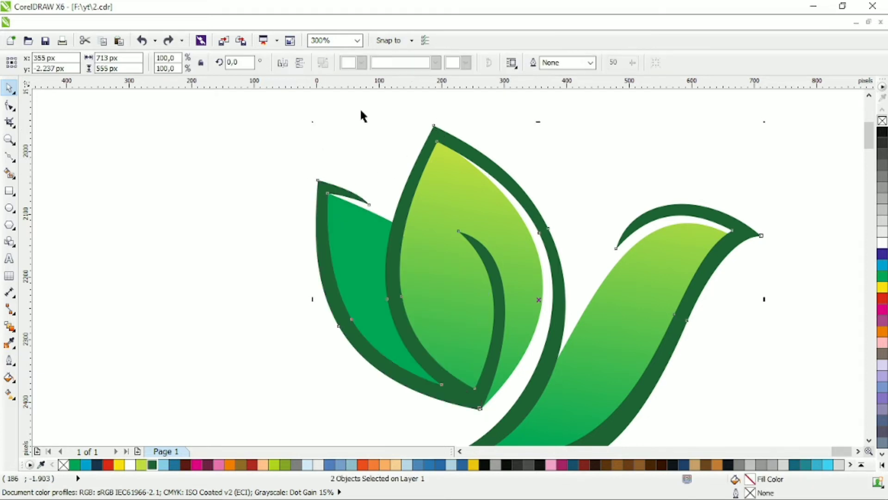
Delete the surplus nodes at the leaves' base and on the outer edge of the small leaf's outline
{"action": "left_click", "coordinate": [9, 106]}
{"action": "scroll", "coordinate": [473, 420], "scroll_direction": "up", "scroll_amount": 4}
{"action": "left_click_drag", "start_coordinate": [565, 210], "coordinate": [600, 239]}
{"action": "key", "text": "Delete"}
{"action": "scroll", "coordinate": [637, 233], "scroll_direction": "down", "scroll_amount": 3}
{"action": "scroll", "coordinate": [637, 234], "scroll_direction": "down", "scroll_amount": 2}
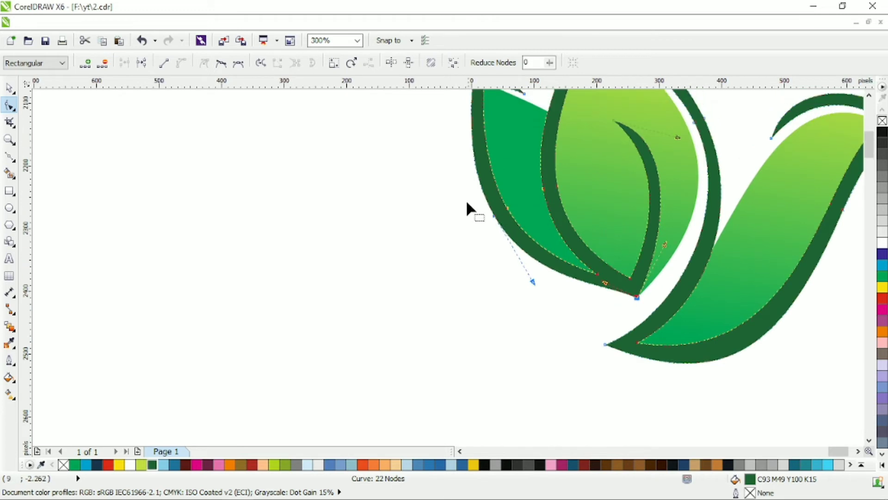
{"action": "key", "text": "Delete"}
Bend the small leaf outline's outer edge into one smooth curve between the leaf's base and tip
{"action": "left_click", "coordinate": [639, 299]}
{"action": "left_click_drag", "start_coordinate": [513, 239], "coordinate": [572, 283]}
{"action": "left_click_drag", "start_coordinate": [459, 255], "coordinate": [462, 249]}
{"action": "scroll", "coordinate": [533, 234], "scroll_direction": "up", "scroll_amount": 5}
{"action": "scroll", "coordinate": [533, 234], "scroll_direction": "right", "scroll_amount": 4}
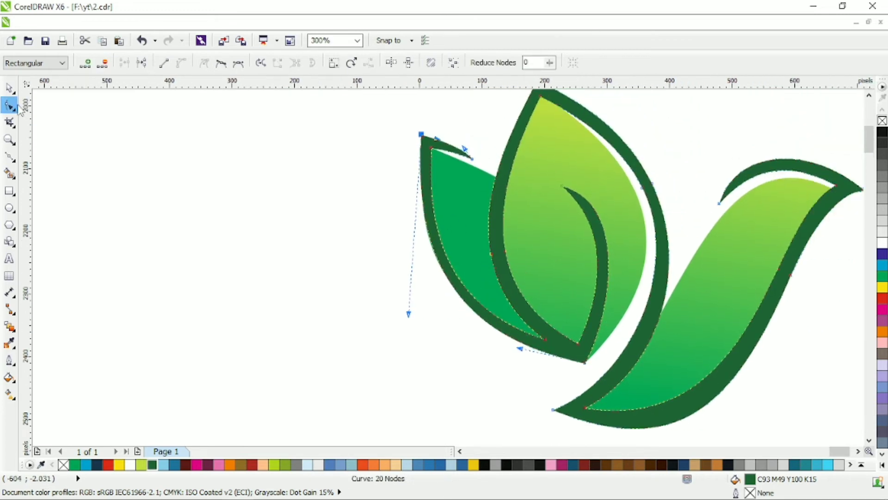
Weld the green small leaf to the gradient-filled large leaf so both share the same gradient
{"action": "left_click", "coordinate": [10, 88]}
{"action": "left_click", "coordinate": [456, 199]}
{"action": "left_click", "coordinate": [532, 180], "text": "shift"}
{"action": "left_click", "coordinate": [402, 62]}
{"action": "left_click", "coordinate": [295, 234]}
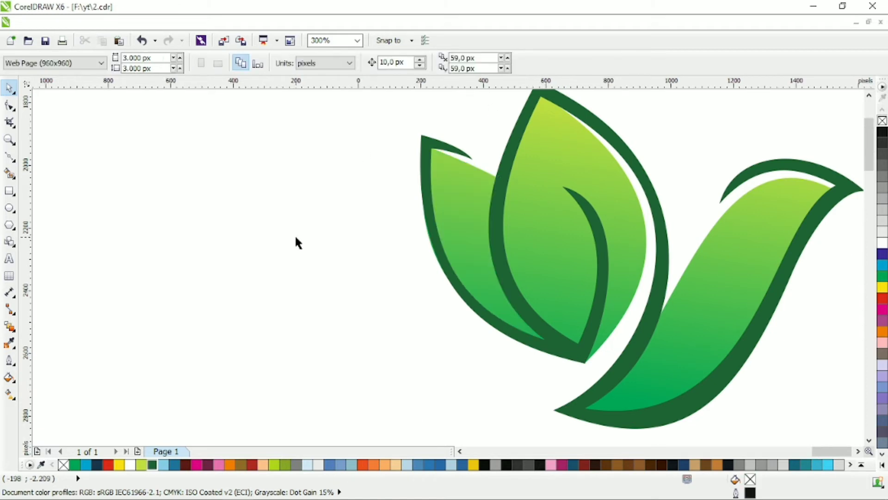
Draw a closed six-node shape from the beak tip through the lower body and around beneath the bird
{"action": "scroll", "coordinate": [295, 235], "scroll_direction": "down", "scroll_amount": 2}
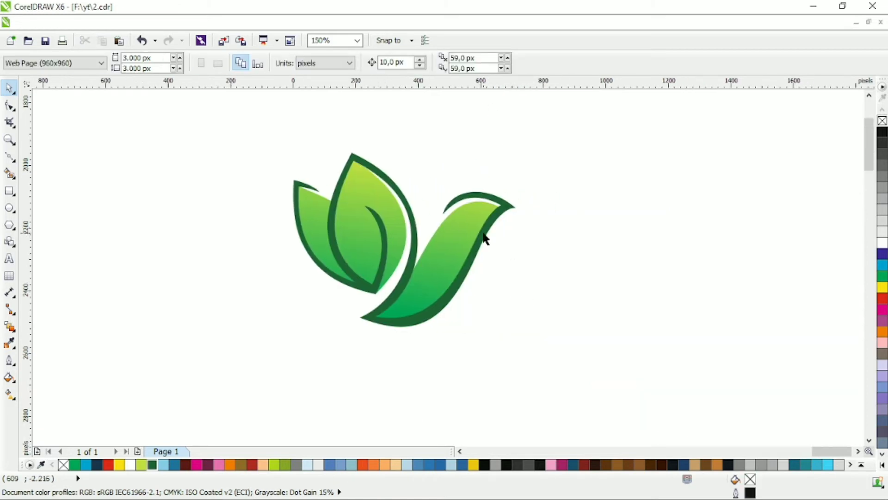
{"action": "left_click", "coordinate": [11, 157]}
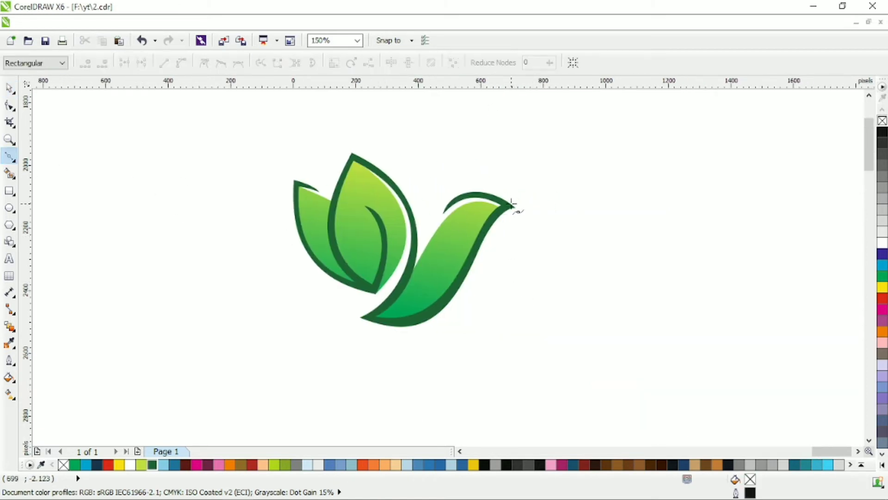
{"action": "left_click", "coordinate": [408, 304]}
{"action": "left_click", "coordinate": [402, 279]}
{"action": "left_click", "coordinate": [342, 313]}
{"action": "left_click", "coordinate": [361, 350]}
{"action": "left_click", "coordinate": [553, 315]}
{"action": "left_click", "coordinate": [512, 205]}
Convert all of the shape's segments to curves and bend its long inner edge along the bird's body
{"action": "key", "text": "F10"}
{"action": "key", "text": "ctrl+a"}
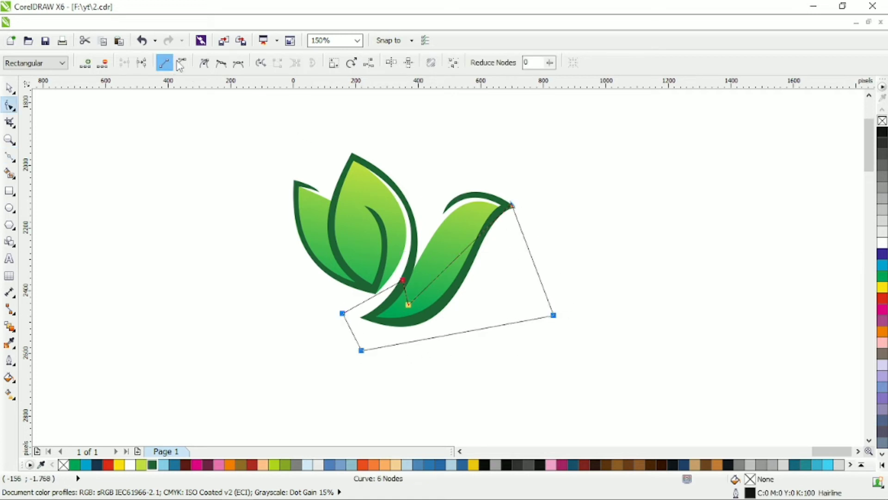
{"action": "left_click", "coordinate": [180, 64]}
{"action": "left_click_drag", "start_coordinate": [466, 248], "coordinate": [488, 271]}
{"action": "left_click", "coordinate": [409, 305]}
{"action": "scroll", "coordinate": [424, 297], "scroll_direction": "up", "scroll_amount": 1}
{"action": "left_click_drag", "start_coordinate": [394, 312], "coordinate": [383, 314]}
{"action": "left_click", "coordinate": [380, 303]}
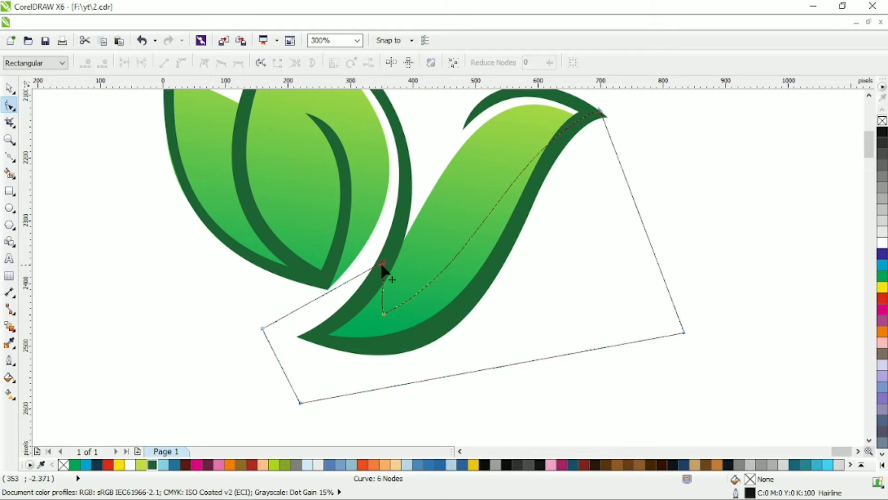
Move the shape's inner corners onto the body's back and lower tail and curve the short edge between them
{"action": "left_click_drag", "start_coordinate": [382, 264], "coordinate": [402, 230]}
{"action": "left_click_drag", "start_coordinate": [383, 314], "coordinate": [383, 311]}
{"action": "left_click_drag", "start_coordinate": [418, 252], "coordinate": [406, 259]}
{"action": "mouse_move", "coordinate": [383, 313]}
{"action": "left_mouse_down"}
{"action": "mouse_move", "coordinate": [372, 315]}
{"action": "mouse_move", "coordinate": [387, 300]}
{"action": "left_mouse_up"}
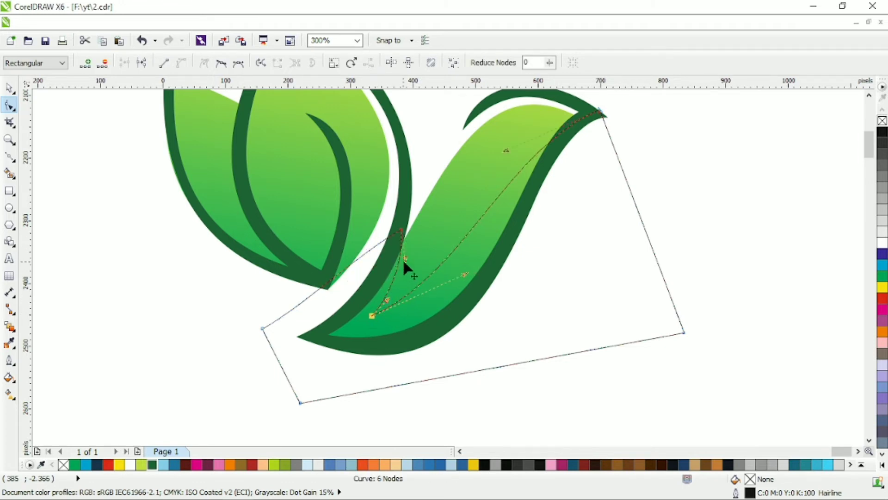
{"action": "left_click_drag", "start_coordinate": [402, 230], "coordinate": [406, 224]}
{"action": "left_click_drag", "start_coordinate": [410, 254], "coordinate": [410, 260]}
{"action": "left_click", "coordinate": [363, 310]}
Align the shape's end node with the beak tip and refine the S-curve of its long inner edge
{"action": "left_click_drag", "start_coordinate": [505, 150], "coordinate": [495, 125]}
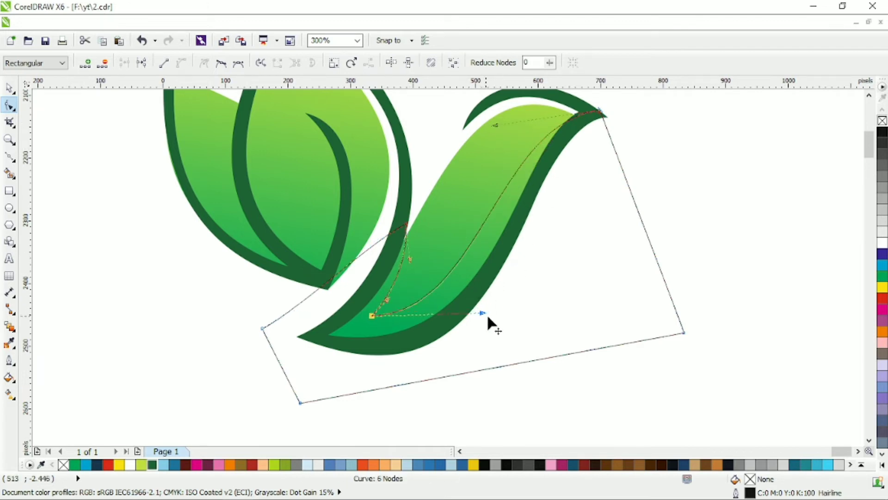
{"action": "left_click_drag", "start_coordinate": [482, 313], "coordinate": [488, 308]}
{"action": "left_click_drag", "start_coordinate": [601, 111], "coordinate": [603, 115]}
{"action": "left_click_drag", "start_coordinate": [498, 128], "coordinate": [495, 115]}
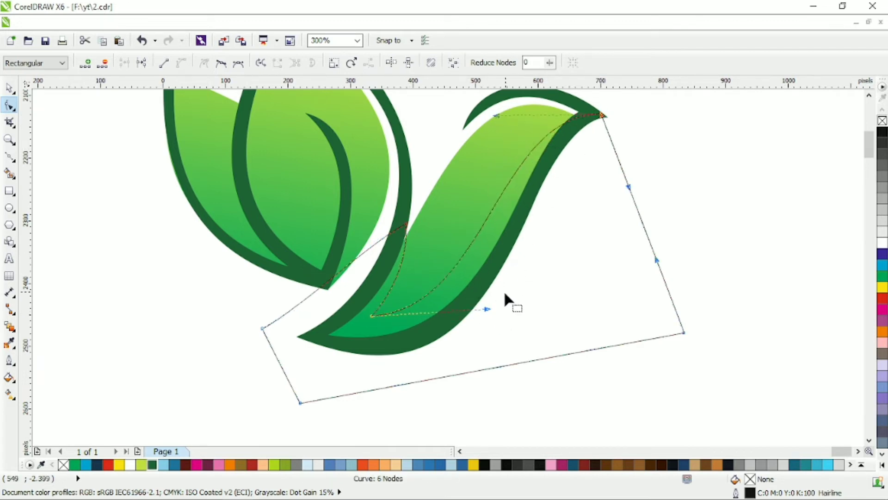
{"action": "left_click_drag", "start_coordinate": [487, 308], "coordinate": [511, 302]}
Intersect the drawn shape with the gradient body and delete the leftover drawn shape
{"action": "left_click", "coordinate": [10, 88]}
{"action": "left_click", "coordinate": [464, 168], "text": "shift"}
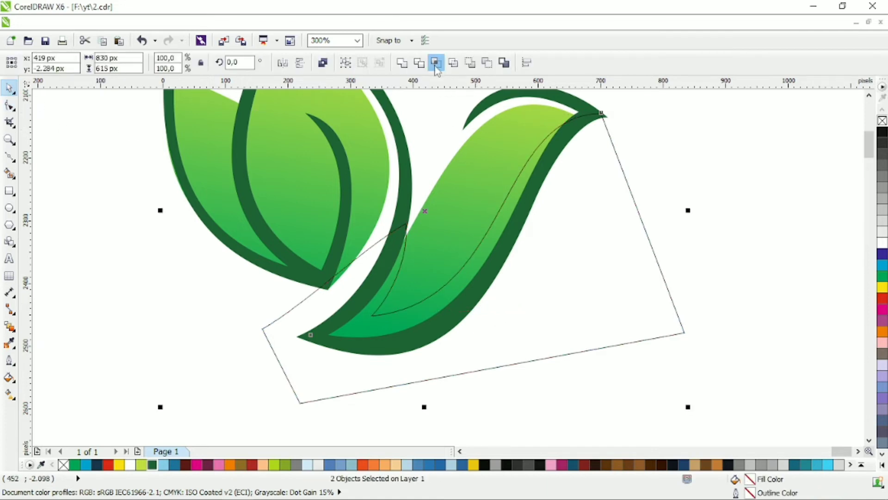
{"action": "left_click", "coordinate": [437, 64]}
{"action": "left_click", "coordinate": [601, 272]}
{"action": "key", "text": "Delete"}
Fill the intersected shading piece on the lower body with dark green C93 M49 Y100 K15
{"action": "left_click", "coordinate": [379, 321]}
{"action": "left_click", "coordinate": [10, 394]}
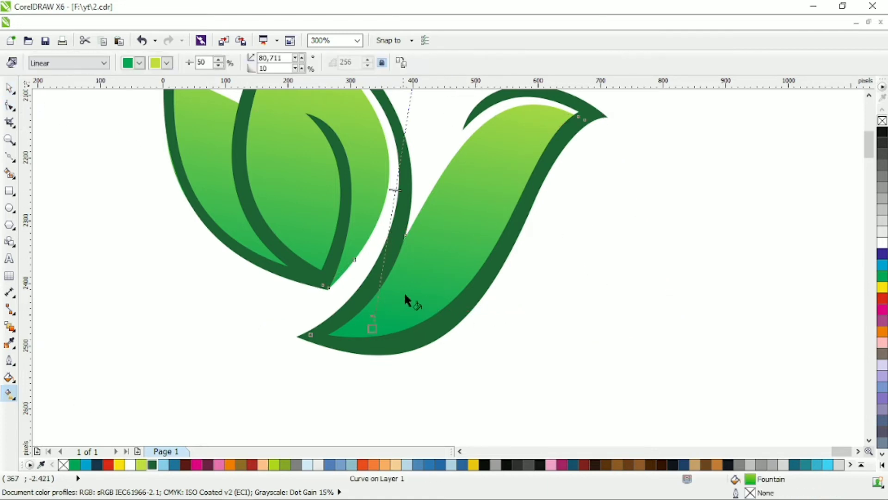
{"action": "left_click", "coordinate": [10, 88]}
{"action": "left_click", "coordinate": [156, 465]}
Apply a linear gradient from dark green to green to the body shading, running diagonally up from the tail
{"action": "left_click", "coordinate": [10, 394]}
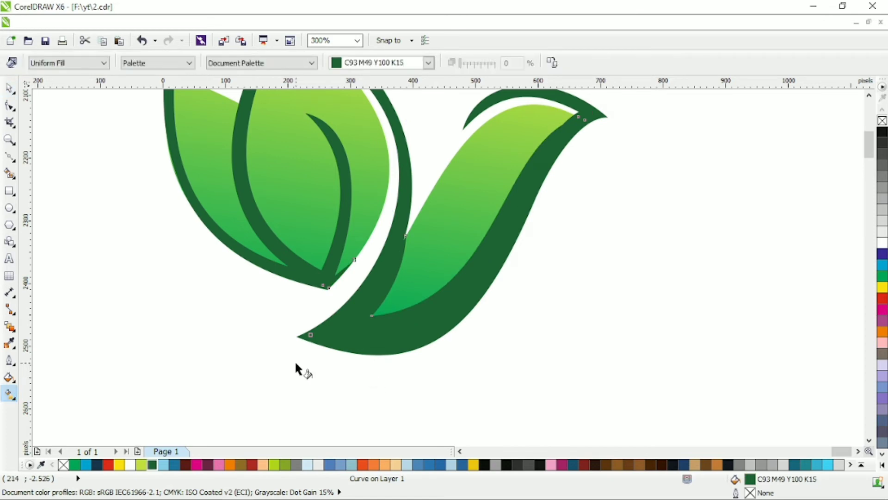
{"action": "left_click_drag", "start_coordinate": [295, 363], "coordinate": [483, 196]}
{"action": "left_click", "coordinate": [74, 464]}
{"action": "left_click_drag", "start_coordinate": [521, 324], "coordinate": [286, 328]}
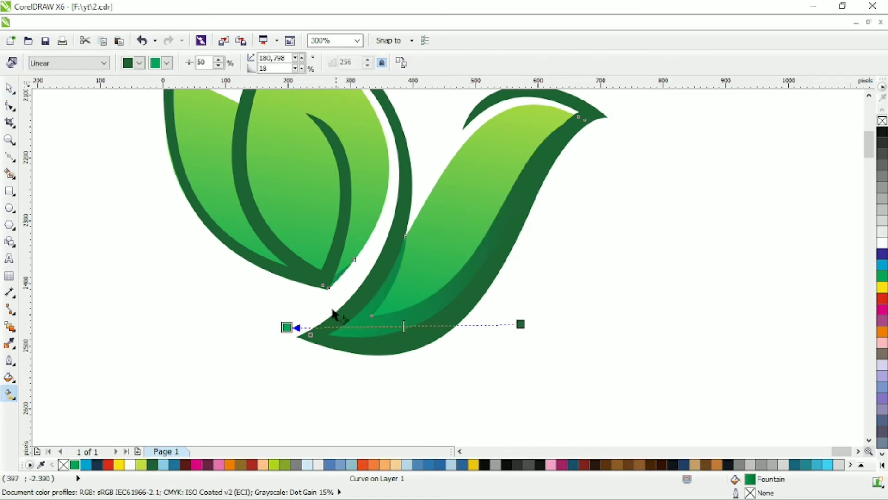
{"action": "left_click_drag", "start_coordinate": [214, 345], "coordinate": [472, 244]}
{"action": "left_click_drag", "start_coordinate": [209, 390], "coordinate": [399, 235]}
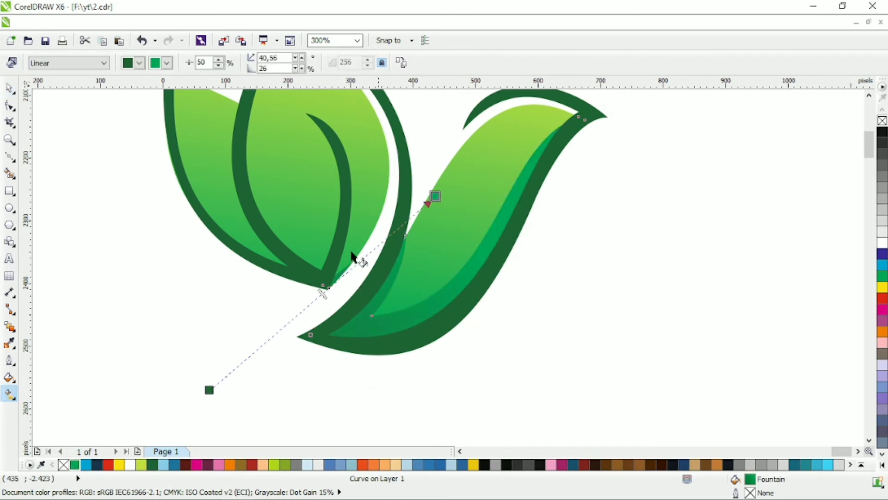
Refine the inner edge curve of the body shading between the lower corner and the beak
{"action": "left_click", "coordinate": [9, 105]}
{"action": "left_click", "coordinate": [372, 316]}
{"action": "left_click_drag", "start_coordinate": [500, 303], "coordinate": [505, 318]}
{"action": "left_click_drag", "start_coordinate": [498, 143], "coordinate": [492, 141]}
{"action": "left_click", "coordinate": [9, 88]}
{"action": "key", "text": "Escape"}
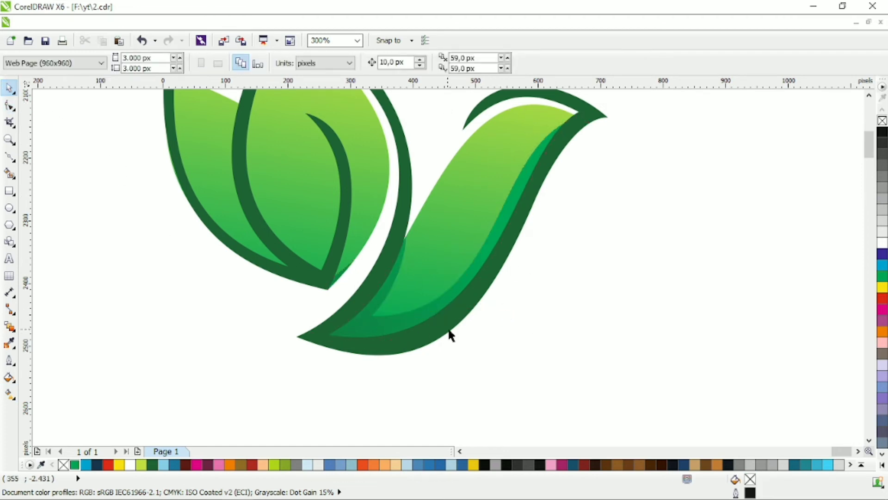
Draw a closed path between the large leaf's base and tip with both sides curved along its inner left edge
{"action": "scroll", "coordinate": [581, 345], "scroll_direction": "up", "scroll_amount": 2}
{"action": "left_click", "coordinate": [10, 158]}
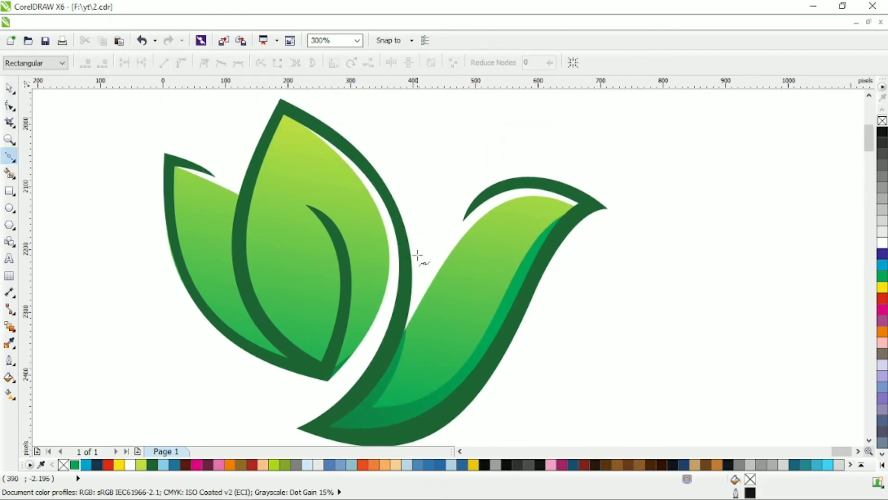
{"action": "left_click", "coordinate": [325, 370]}
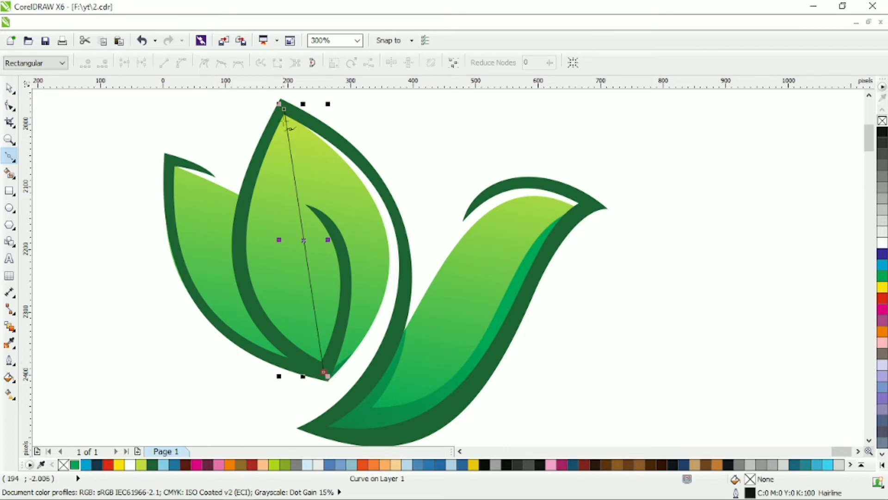
{"action": "key", "text": "F10"}
{"action": "left_click_drag", "start_coordinate": [304, 260], "coordinate": [271, 259]}
Weld the large leaf's crescent shape to the gradient body shading
{"action": "left_click", "coordinate": [10, 92]}
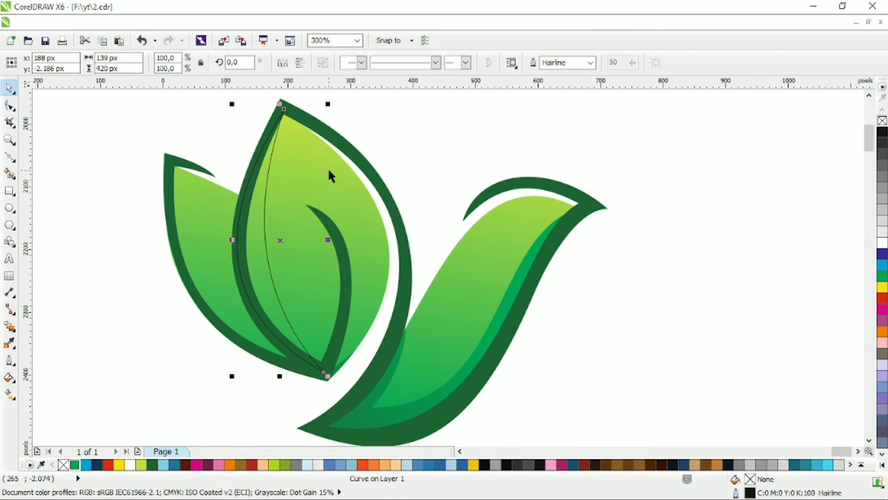
{"action": "left_click", "coordinate": [492, 292], "text": "shift"}
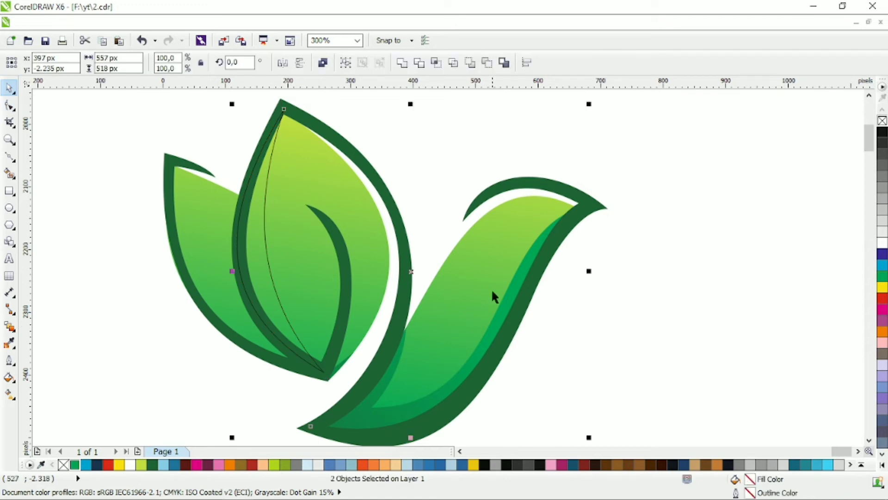
{"action": "left_click", "coordinate": [401, 63]}
Add nodes midway along the large leaf shading's inner edge and pull the edge into a small notch
{"action": "left_click", "coordinate": [10, 106]}
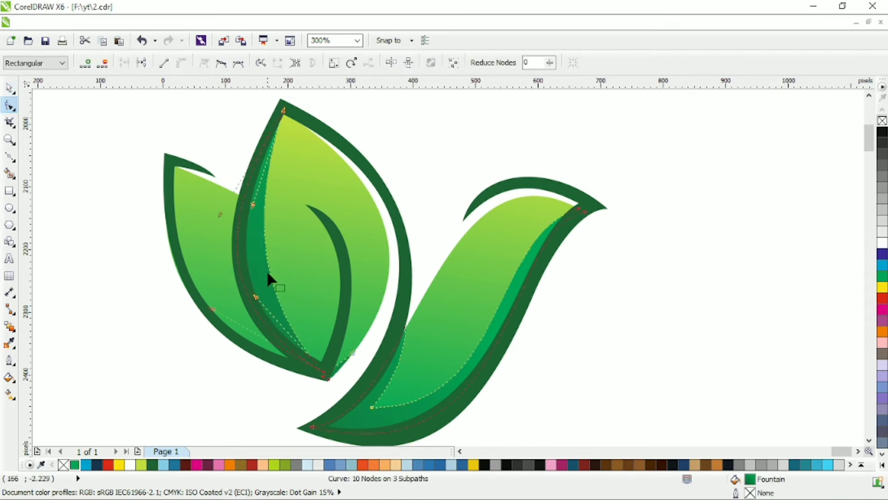
{"action": "double_click", "coordinate": [265, 254]}
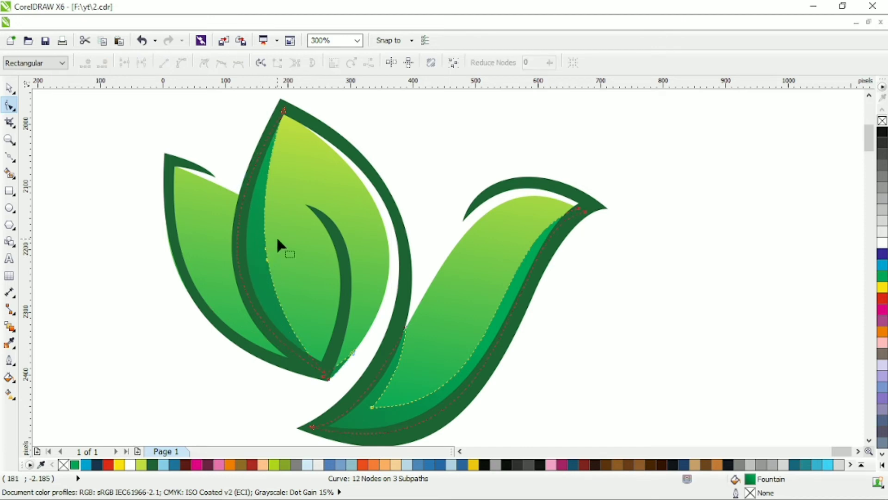
{"action": "left_click", "coordinate": [205, 69]}
{"action": "left_click", "coordinate": [222, 127]}
{"action": "left_click_drag", "start_coordinate": [265, 249], "coordinate": [260, 270]}
{"action": "left_click_drag", "start_coordinate": [254, 225], "coordinate": [250, 220]}
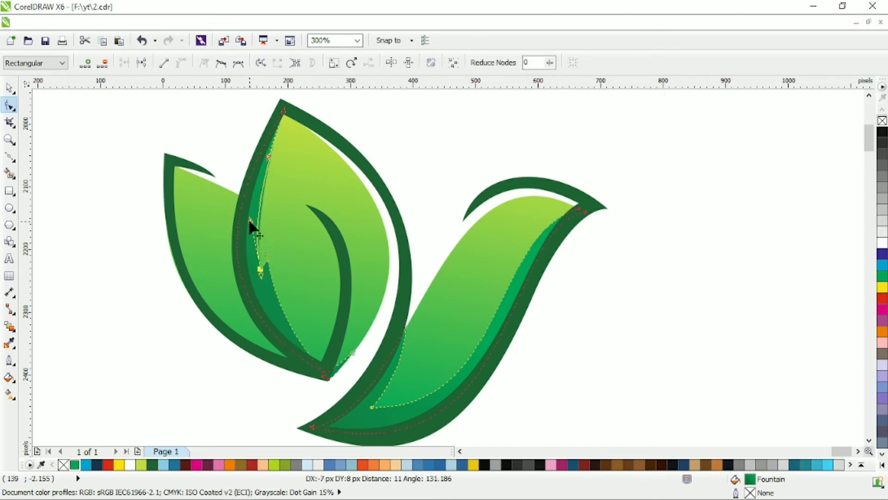
Reposition the start and end points of the shading's linear gradient to steepen its direction
{"action": "left_click", "coordinate": [9, 88]}
{"action": "left_click", "coordinate": [9, 394]}
{"action": "scroll", "coordinate": [357, 299], "scroll_direction": "down", "scroll_amount": 3}
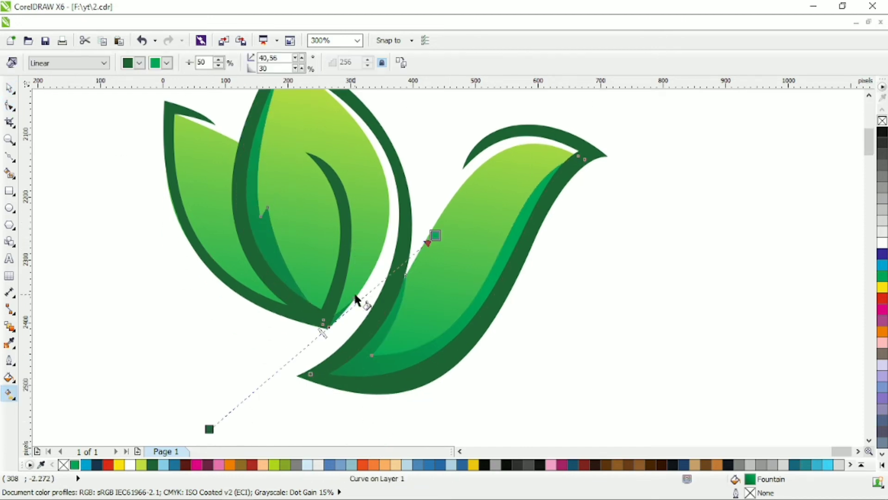
{"action": "left_click_drag", "start_coordinate": [209, 403], "coordinate": [235, 418]}
{"action": "left_click_drag", "start_coordinate": [435, 209], "coordinate": [354, 215]}
{"action": "left_click", "coordinate": [9, 88]}
{"action": "key", "text": "Escape"}
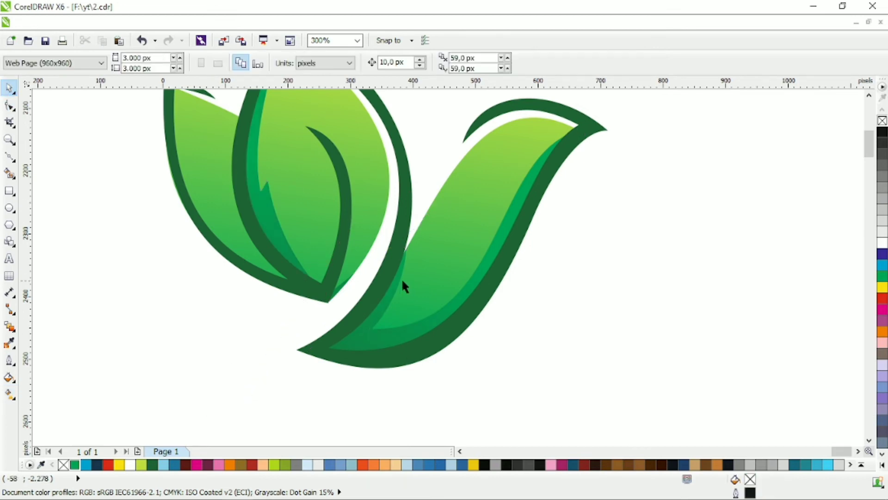
Draw a closed three-node path over the small leaf, from the large leaf's left edge down to the leaves' base
{"action": "scroll", "coordinate": [415, 279], "scroll_direction": "up", "scroll_amount": 4}
{"action": "left_click", "coordinate": [9, 158]}
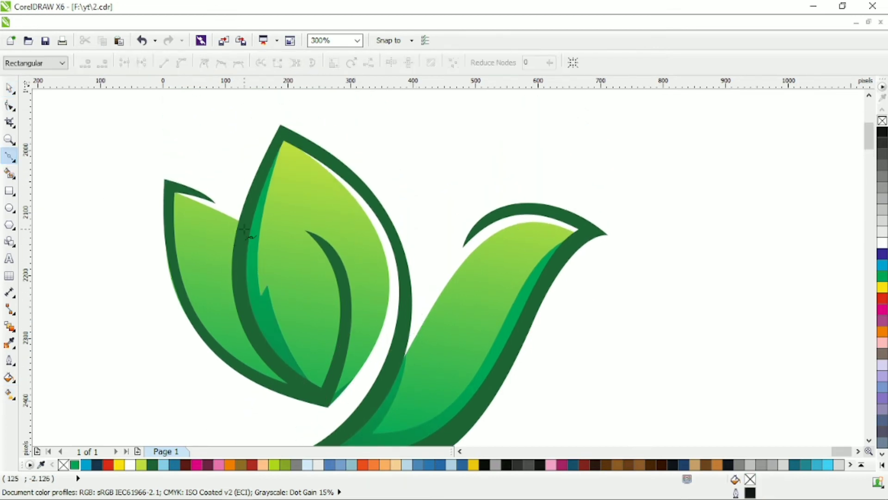
{"action": "left_click", "coordinate": [238, 240]}
{"action": "left_click", "coordinate": [239, 414]}
{"action": "left_click", "coordinate": [313, 395]}
{"action": "key", "text": "F10"}
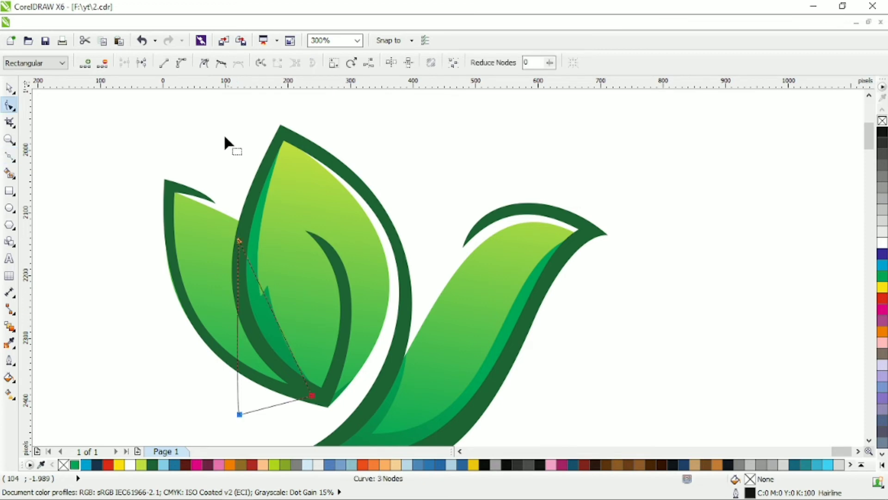
Bend the three-node path's sides to follow the large leaf's outline and intersect the path with the small leaf
{"action": "left_click_drag", "start_coordinate": [285, 338], "coordinate": [230, 373]}
{"action": "left_click", "coordinate": [10, 90]}
{"action": "left_click", "coordinate": [199, 222], "text": "shift"}
{"action": "left_click", "coordinate": [436, 62]}
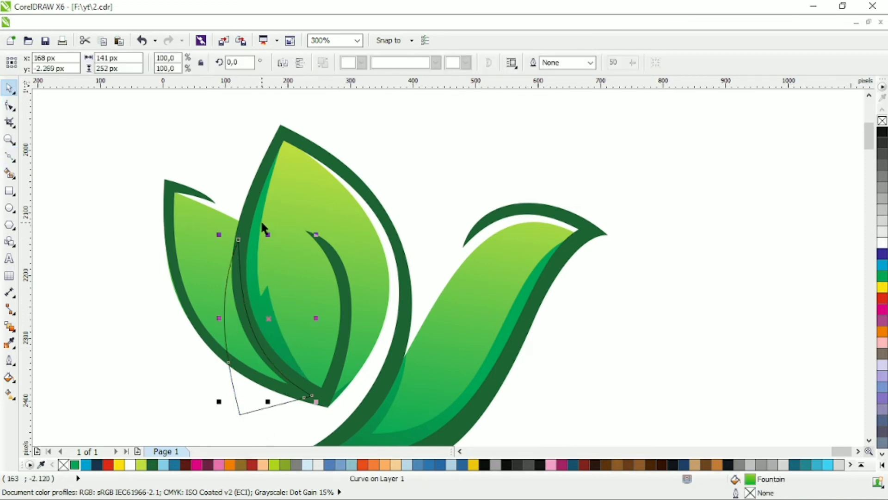
Weld the small leaf's intersected piece to the large leaf's shading and delete the leftover path
{"action": "left_click", "coordinate": [260, 220], "text": "shift"}
{"action": "left_click", "coordinate": [402, 63]}
{"action": "left_click", "coordinate": [251, 411]}
{"action": "key", "text": "Delete"}
{"action": "scroll", "coordinate": [375, 325], "scroll_direction": "down", "scroll_amount": 1}
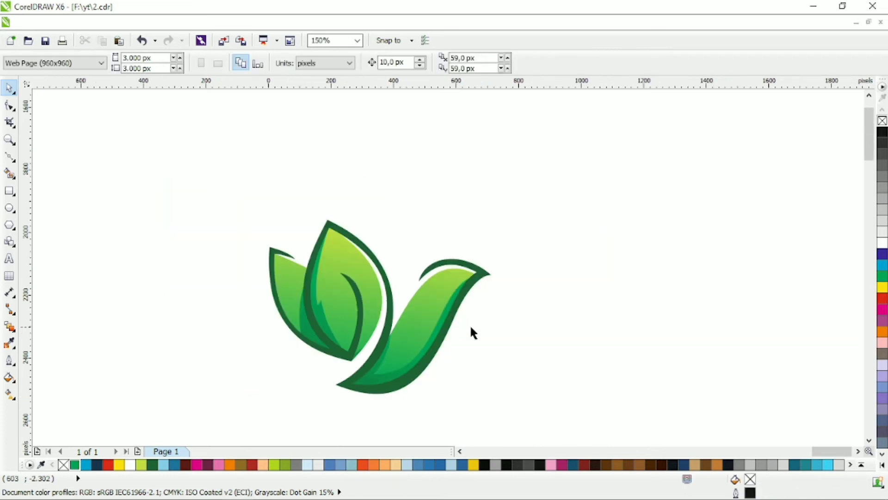
Draw a closed four-node path across the small leaf's lower edge and bend its upper side along the leaf's curved outline
{"action": "scroll", "coordinate": [428, 307], "scroll_direction": "up", "scroll_amount": 1}
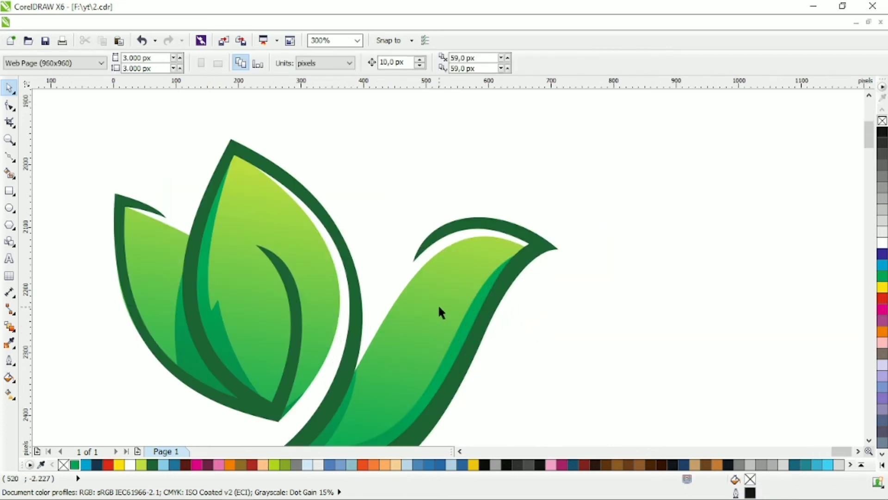
{"action": "left_click", "coordinate": [9, 157]}
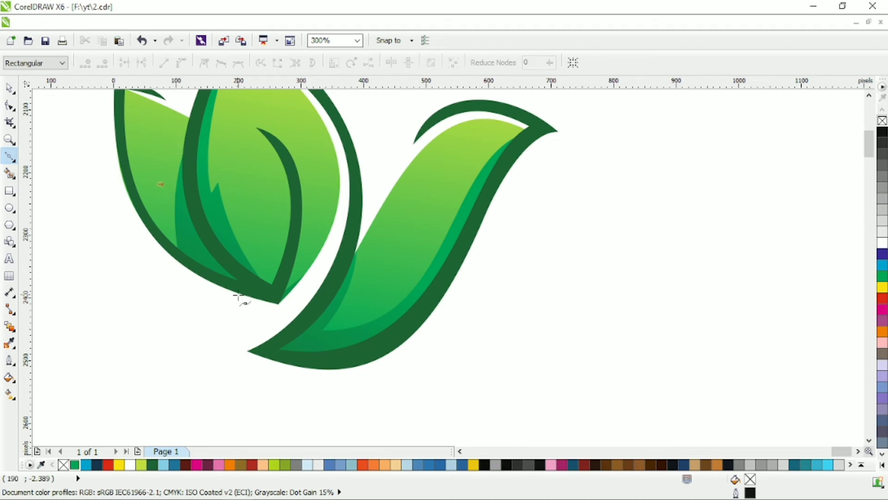
{"action": "left_click", "coordinate": [271, 312]}
{"action": "left_click", "coordinate": [220, 329]}
{"action": "left_click", "coordinate": [105, 277]}
{"action": "left_click", "coordinate": [161, 186]}
{"action": "key", "text": "F10"}
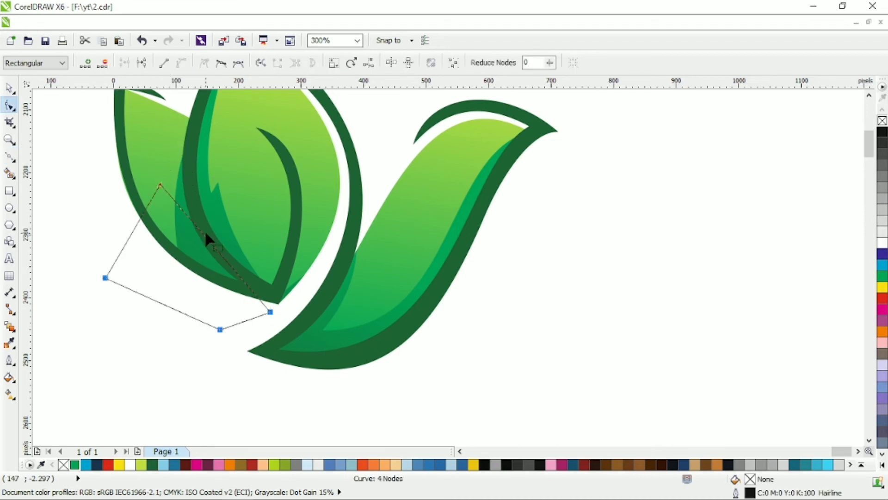
{"action": "left_click_drag", "start_coordinate": [205, 234], "coordinate": [186, 248]}
{"action": "left_click_drag", "start_coordinate": [271, 312], "coordinate": [275, 305]}
{"action": "left_click_drag", "start_coordinate": [164, 236], "coordinate": [163, 247]}
Trim the small leaf's dark shading with the four-node path and delete the path
{"action": "left_click", "coordinate": [9, 89]}
{"action": "left_click", "coordinate": [223, 215], "text": "shift"}
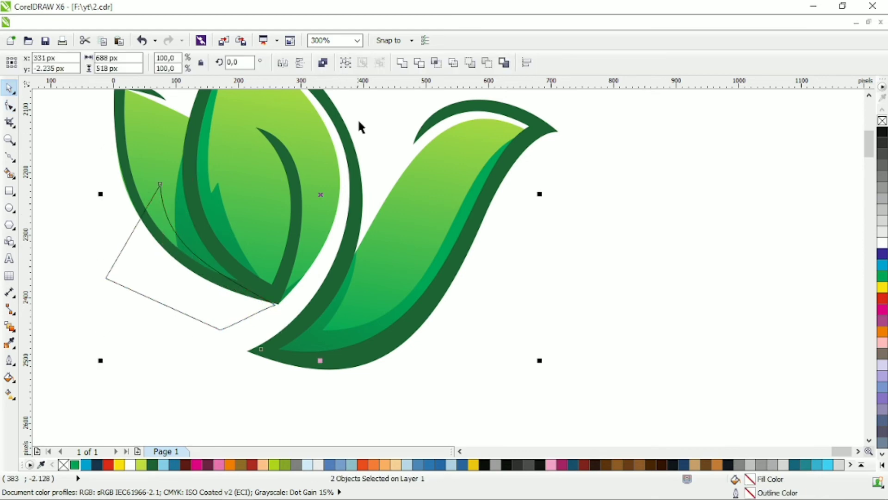
{"action": "left_click", "coordinate": [417, 68]}
{"action": "left_click", "coordinate": [153, 272]}
{"action": "key", "text": "Delete"}
{"action": "scroll", "coordinate": [269, 253], "scroll_direction": "down", "scroll_amount": 1}
{"action": "scroll", "coordinate": [324, 271], "scroll_direction": "left", "scroll_amount": 1}
{"action": "scroll", "coordinate": [312, 267], "scroll_direction": "up", "scroll_amount": 1}
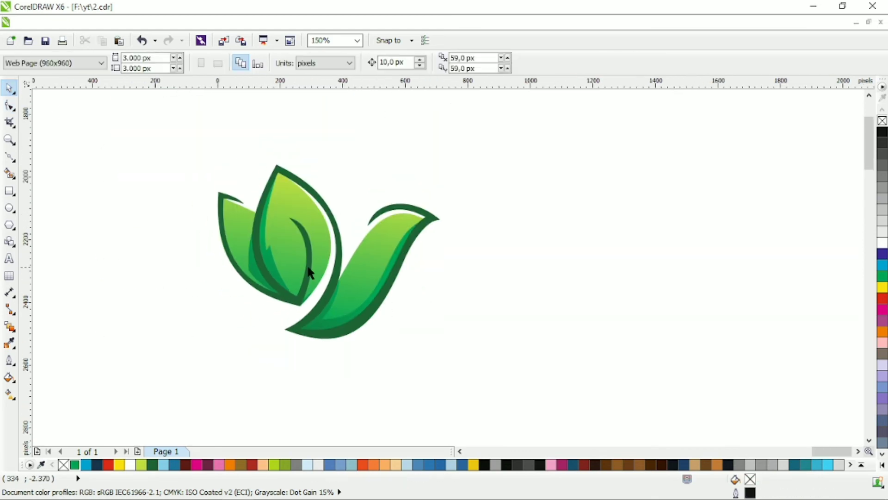
Group all parts of the bird drawing and move the group slightly up and to the right
{"action": "left_click", "coordinate": [9, 158]}
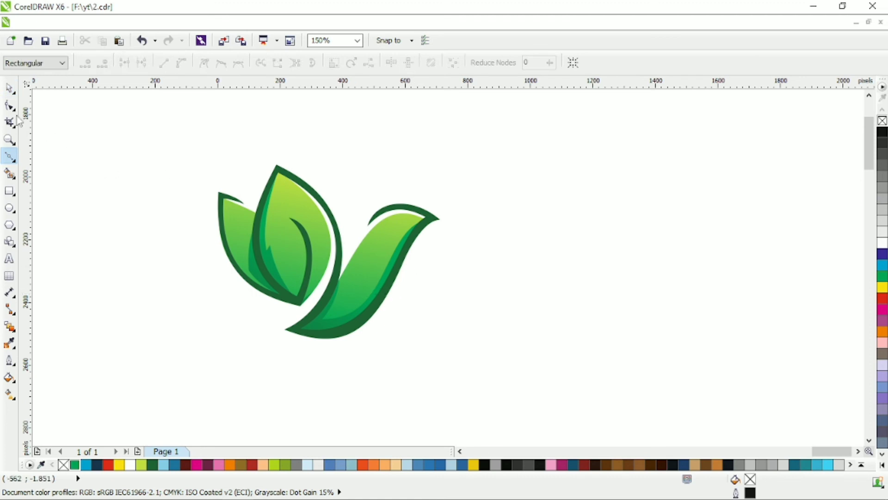
{"action": "left_click", "coordinate": [9, 88]}
{"action": "left_click_drag", "start_coordinate": [176, 138], "coordinate": [490, 369]}
{"action": "key", "text": "ctrl+g"}
{"action": "left_click_drag", "start_coordinate": [371, 273], "coordinate": [411, 258]}
Add the text NATUREBIRD below the bird and set its font to Calibri Light
{"action": "left_click", "coordinate": [9, 259]}
{"action": "left_click", "coordinate": [278, 365]}
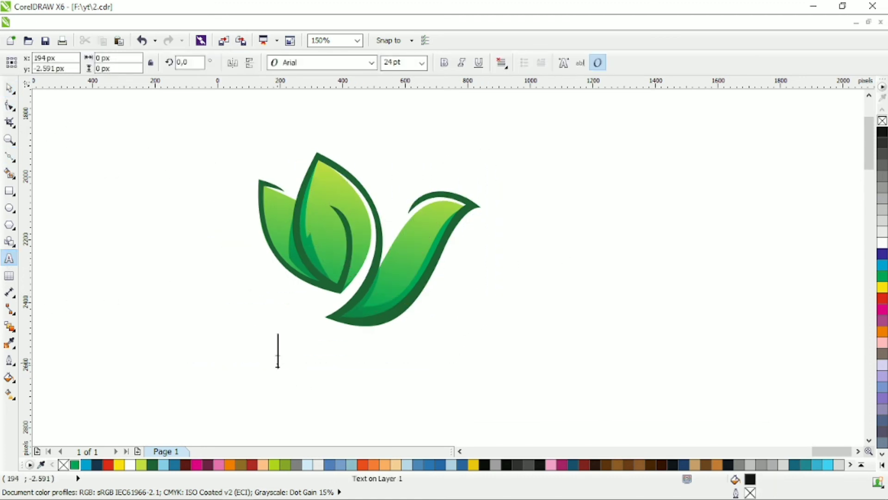
{"action": "type", "text": "NATUREB"}
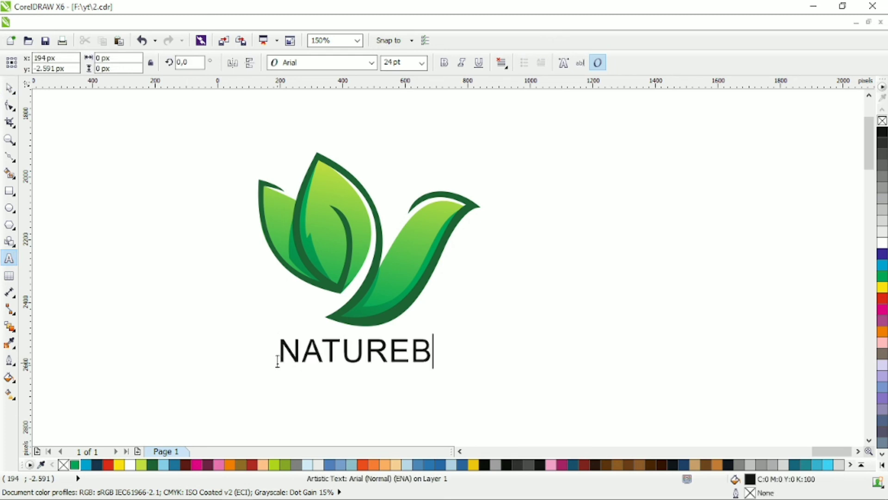
{"action": "type", "text": "IRD"}
{"action": "left_click", "coordinate": [9, 89]}
{"action": "left_click", "coordinate": [363, 62]}
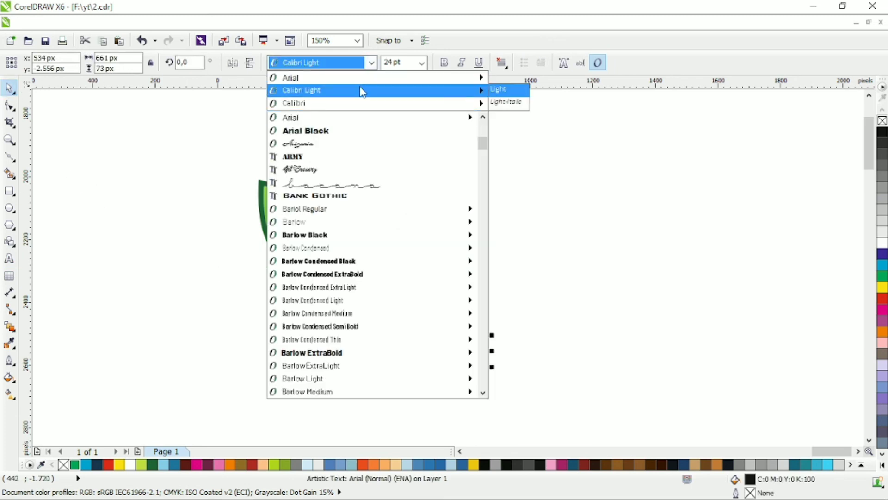
{"action": "left_click", "coordinate": [363, 91]}
Set the word BIRD within the NATUREBIRD text to bold Calibri
{"action": "double_click", "coordinate": [392, 360]}
{"action": "left_click_drag", "start_coordinate": [392, 357], "coordinate": [457, 314]}
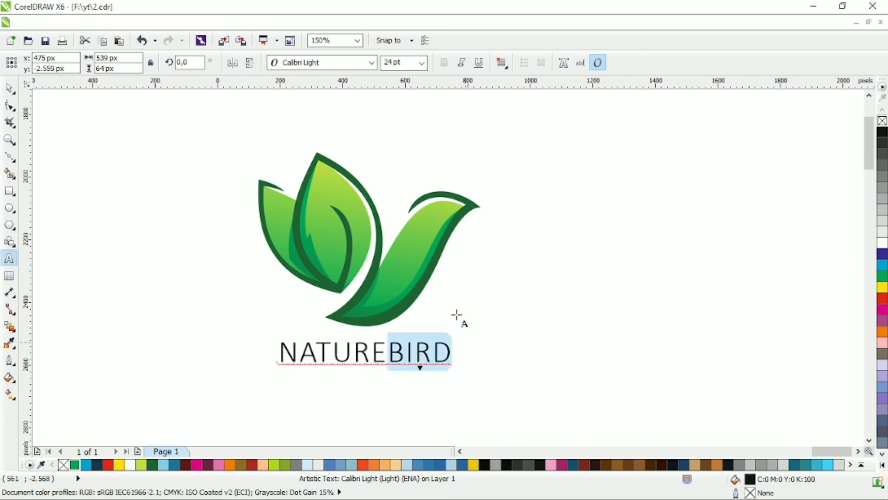
{"action": "left_click", "coordinate": [372, 64]}
{"action": "left_click", "coordinate": [363, 104]}
{"action": "left_click", "coordinate": [445, 63]}
{"action": "left_click", "coordinate": [9, 88]}
Centre the NATUREBIRD text under the bird and enlarge it to about 37 pt
{"action": "left_click", "coordinate": [356, 223]}
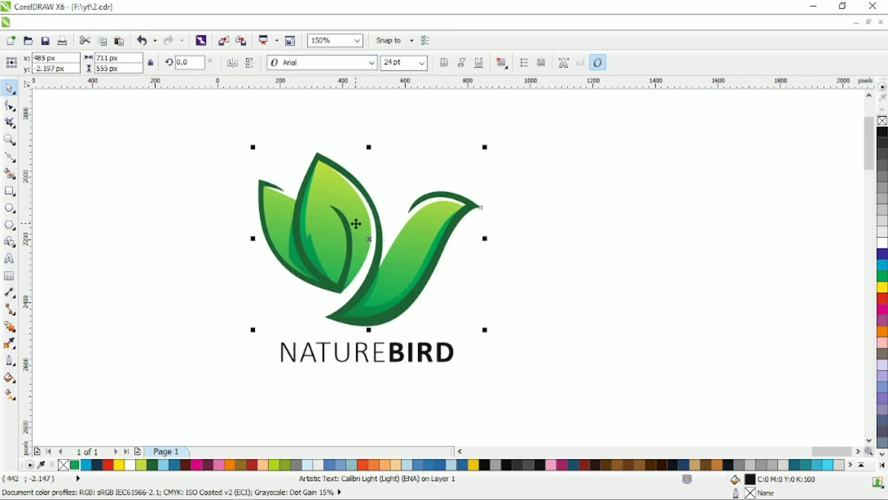
{"action": "left_click_drag", "start_coordinate": [213, 110], "coordinate": [573, 396]}
{"action": "left_click", "coordinate": [254, 394]}
{"action": "left_click", "coordinate": [407, 354]}
{"action": "left_click_drag", "start_coordinate": [460, 366], "coordinate": [489, 370]}
Duplicate the NATUREBIRD text directly below and replace the copy's wording with LOGO DESIGN
{"action": "scroll", "coordinate": [500, 317], "scroll_direction": "down", "scroll_amount": 1}
{"action": "right_click", "coordinate": [489, 370]}
{"action": "key", "text": "F8"}
{"action": "type", "text": "LOGO DE"}
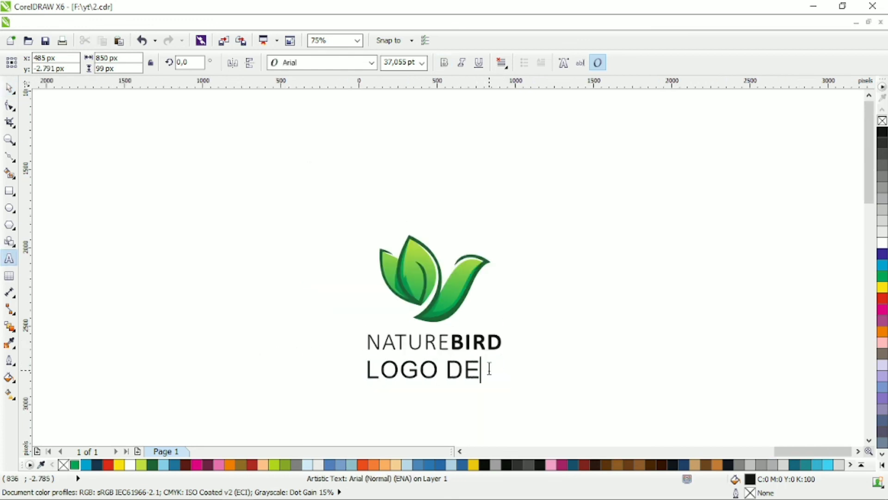
{"action": "type", "text": "SIGN"}
{"action": "left_click", "coordinate": [9, 87]}
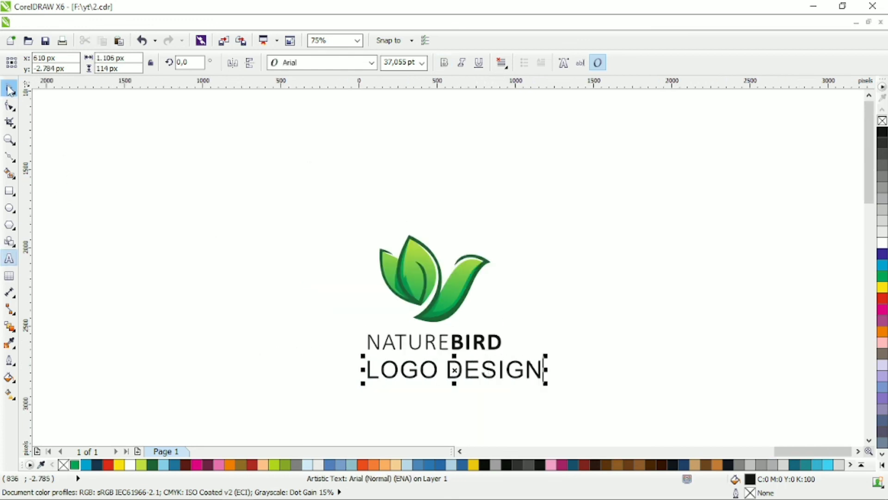
Set the LOGO DESIGN text in Calibri Bold
{"action": "left_click", "coordinate": [371, 62]}
{"action": "mouse_move", "coordinate": [362, 106]}
{"action": "left_click", "coordinate": [497, 128]}
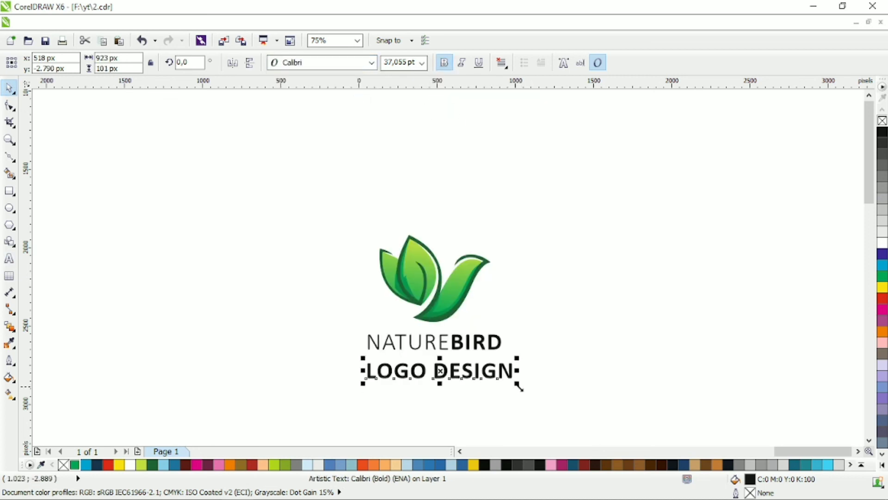
Shrink the LOGO DESIGN text to about 11 pt and widen its letter spacing
{"action": "left_click_drag", "start_coordinate": [517, 384], "coordinate": [460, 371]}
{"action": "left_click", "coordinate": [8, 106]}
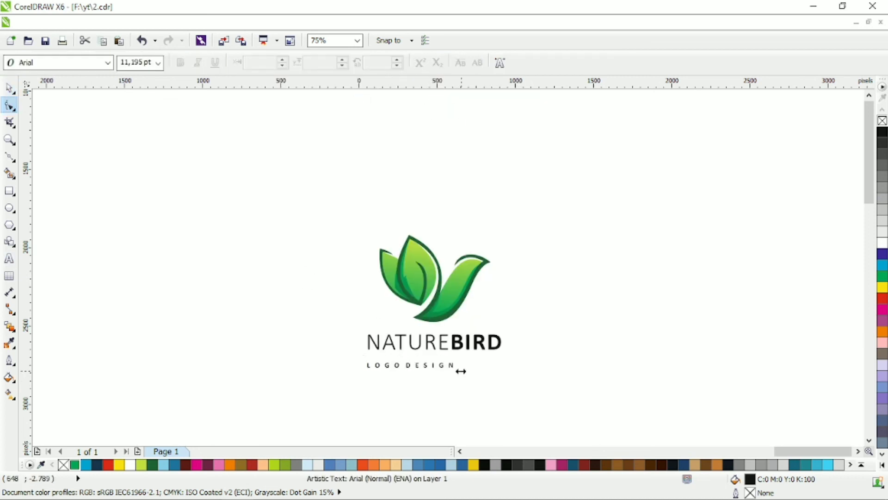
Centre the bird and both text lines on one vertical axis and move NATUREBIRD down, closer to LOGO DESIGN
{"action": "left_click", "coordinate": [9, 87]}
{"action": "left_click_drag", "start_coordinate": [207, 195], "coordinate": [606, 400]}
{"action": "key", "text": "c"}
{"action": "left_click", "coordinate": [610, 352]}
{"action": "scroll", "coordinate": [493, 325], "scroll_direction": "up", "scroll_amount": 1}
{"action": "left_click_drag", "start_coordinate": [465, 367], "coordinate": [466, 387]}
Fill both the NATUREBIRD and LOGO DESIGN text lines with the outline's dark green
{"action": "left_click_drag", "start_coordinate": [558, 337], "coordinate": [169, 425]}
{"action": "left_click", "coordinate": [153, 465]}
{"action": "scroll", "coordinate": [283, 348], "scroll_direction": "down", "scroll_amount": 1}
{"action": "left_click", "coordinate": [337, 348]}
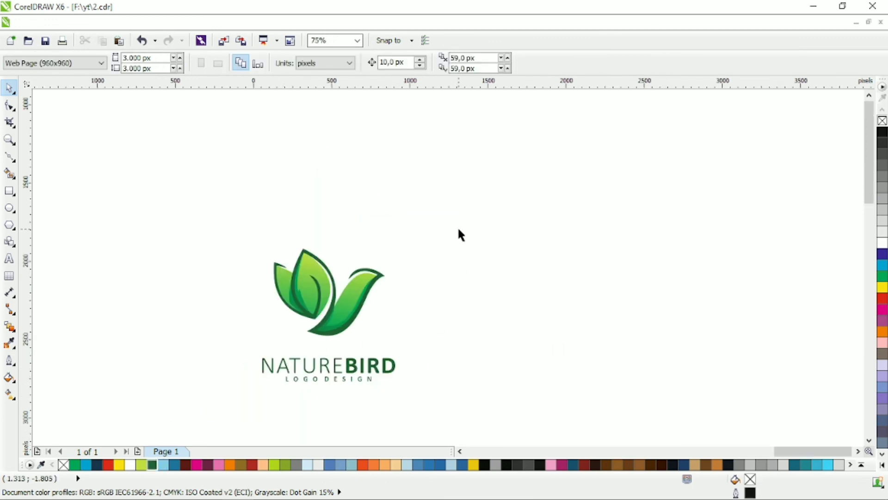
Select the whole logo with its text and enlarge it proportionally
{"action": "key", "text": "ctrl+a"}
{"action": "left_click_drag", "start_coordinate": [401, 243], "coordinate": [451, 194]}
{"action": "left_click", "coordinate": [504, 300]}
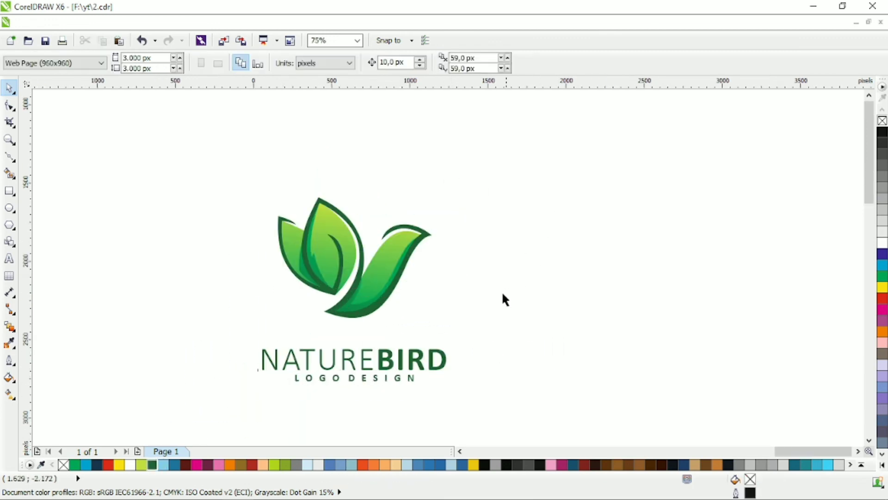